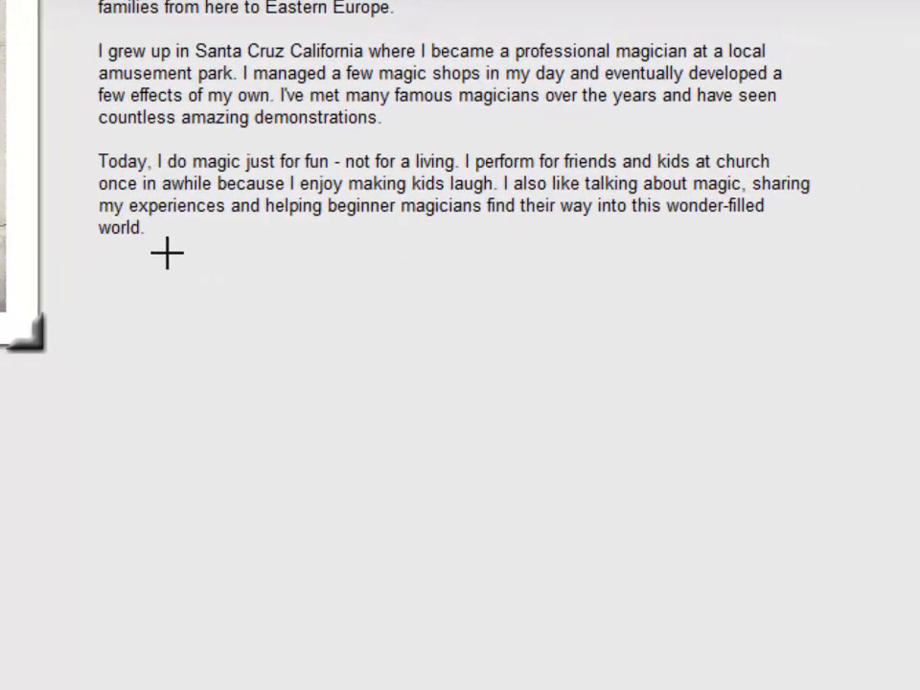
Draw a Go Menu below the welcome text and add a Cards item linking to the internal page card_tricks.
drag(110, 254, 618, 290)
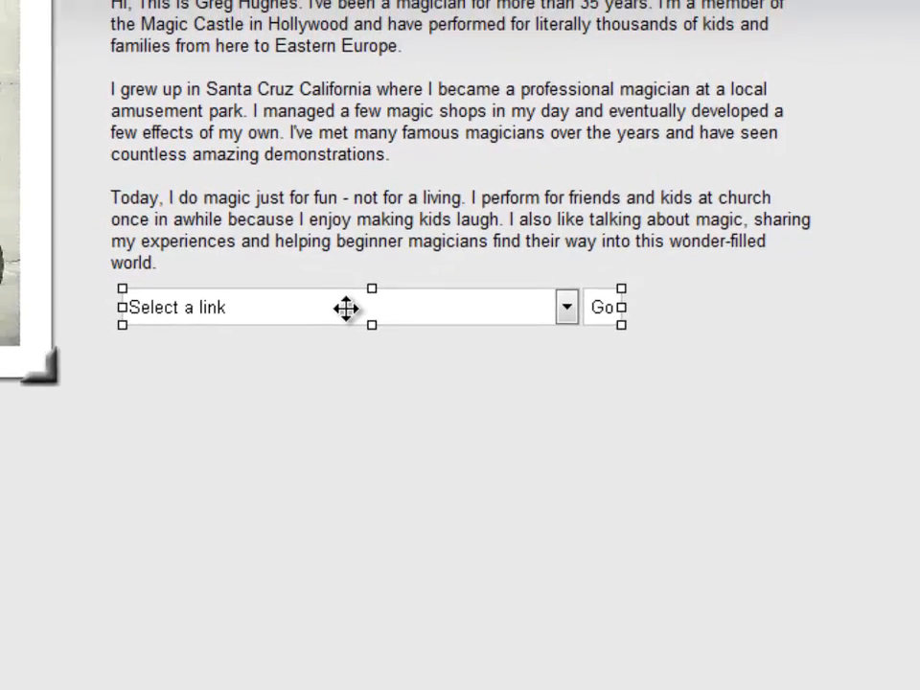
double_click(326, 274)
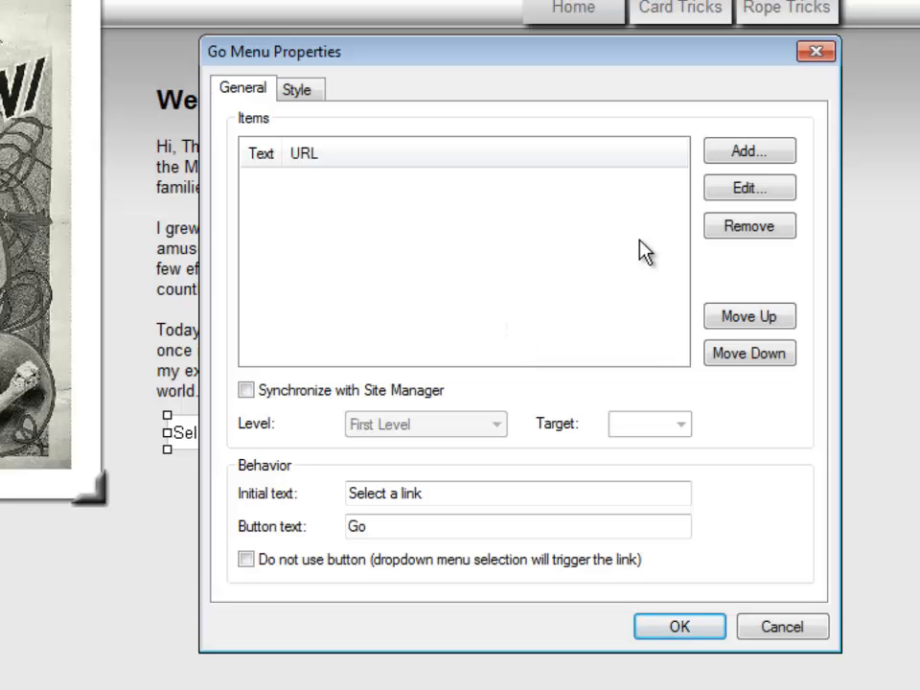
click(760, 156)
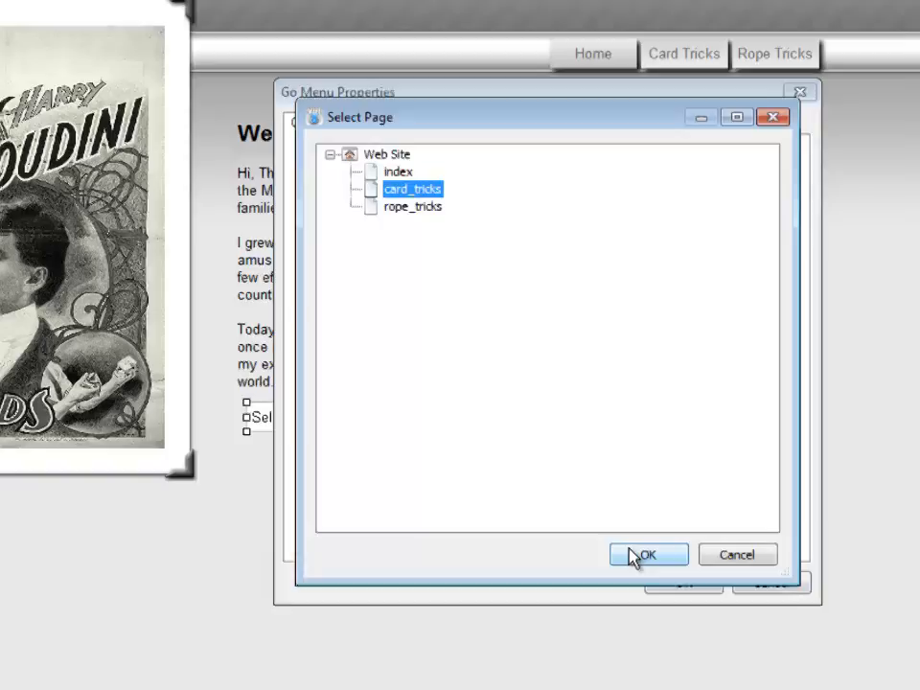
click(634, 556)
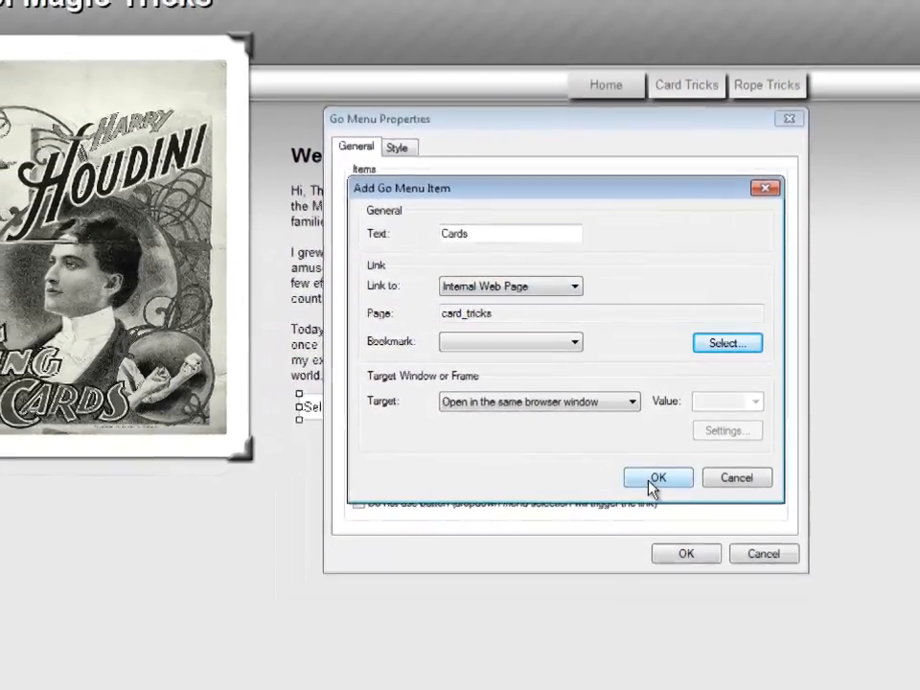
click(655, 482)
drag(410, 203, 449, 202)
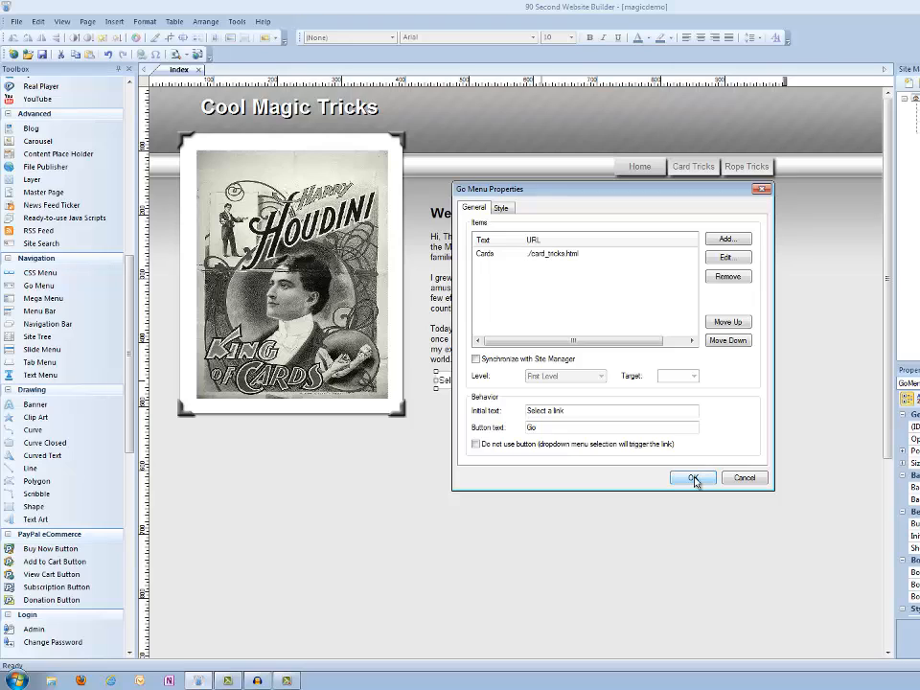
click(693, 478)
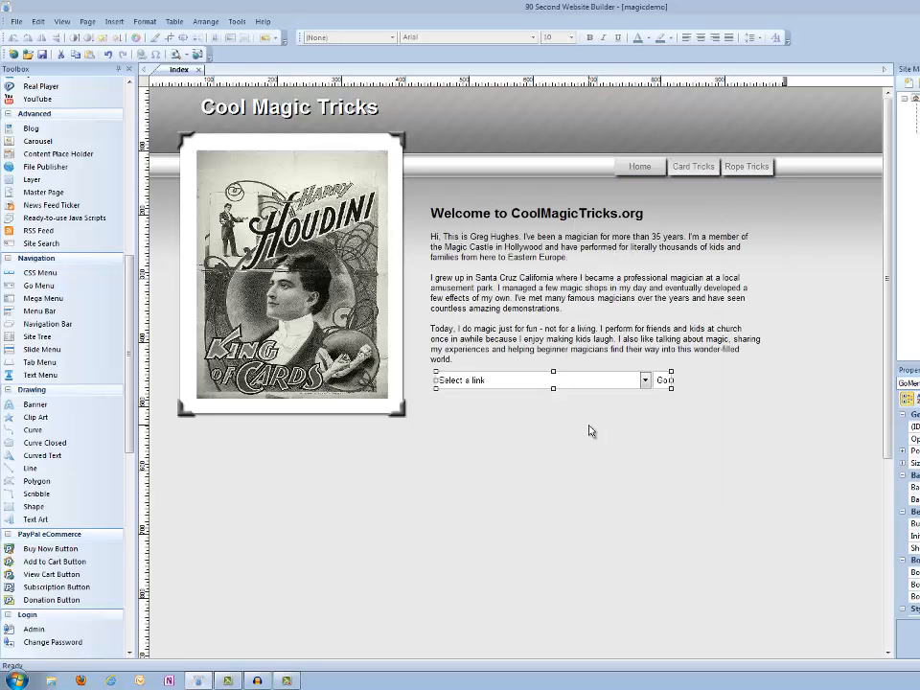
Preview the page in the browser and test the Go Menu by following its Cards link.
key(F5)
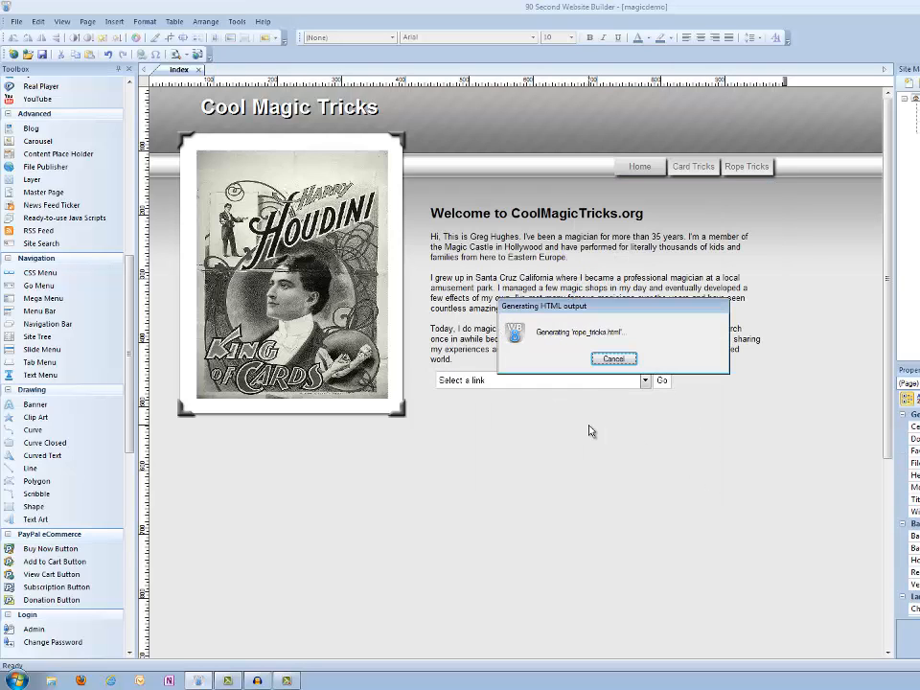
click(537, 392)
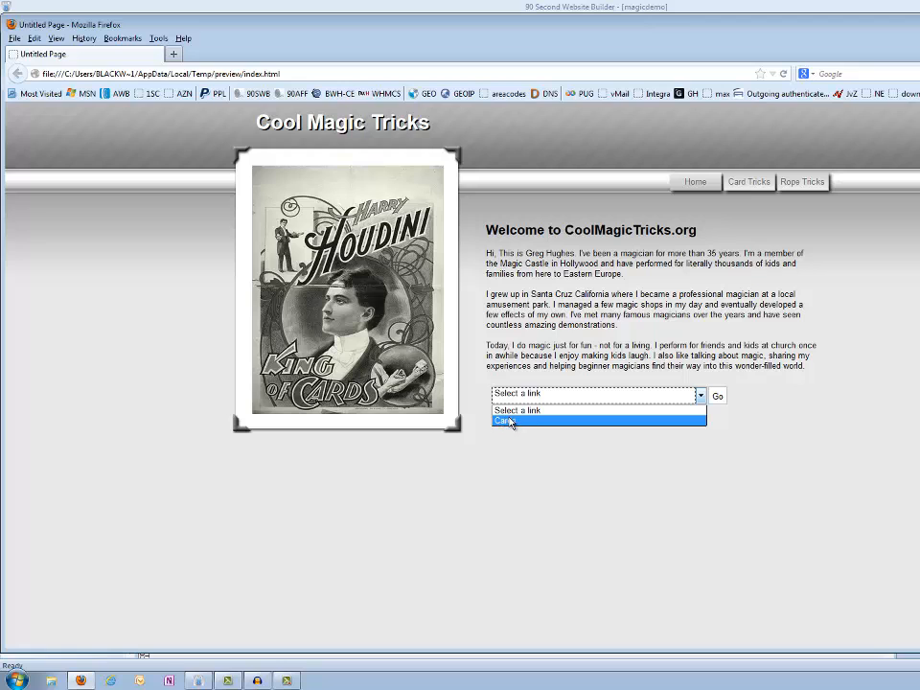
click(510, 423)
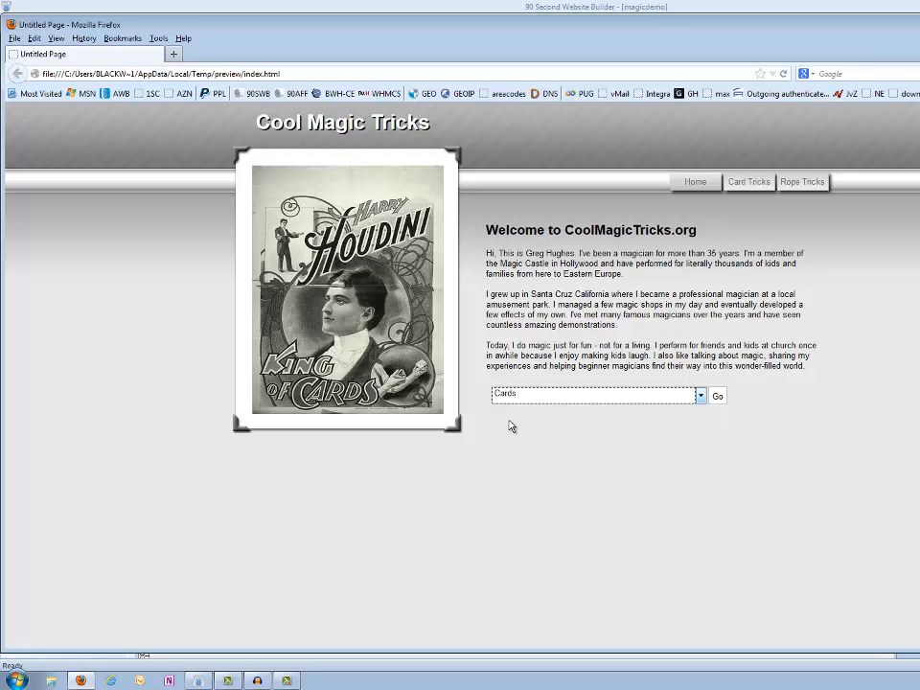
click(722, 395)
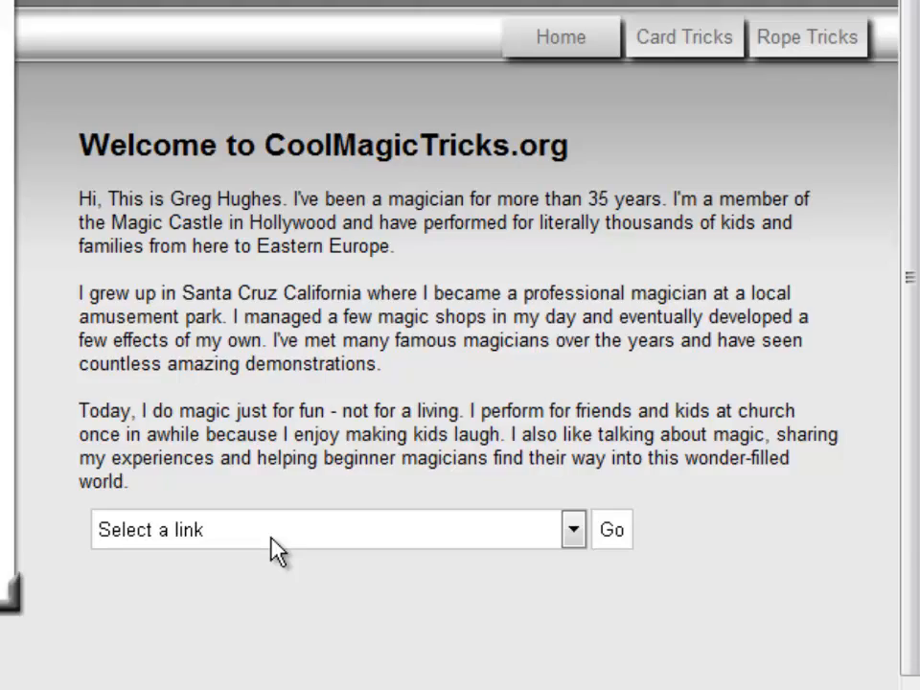
Add a Ropes item to the Go Menu, linking to the internal page rope_tricks.
double_click(271, 536)
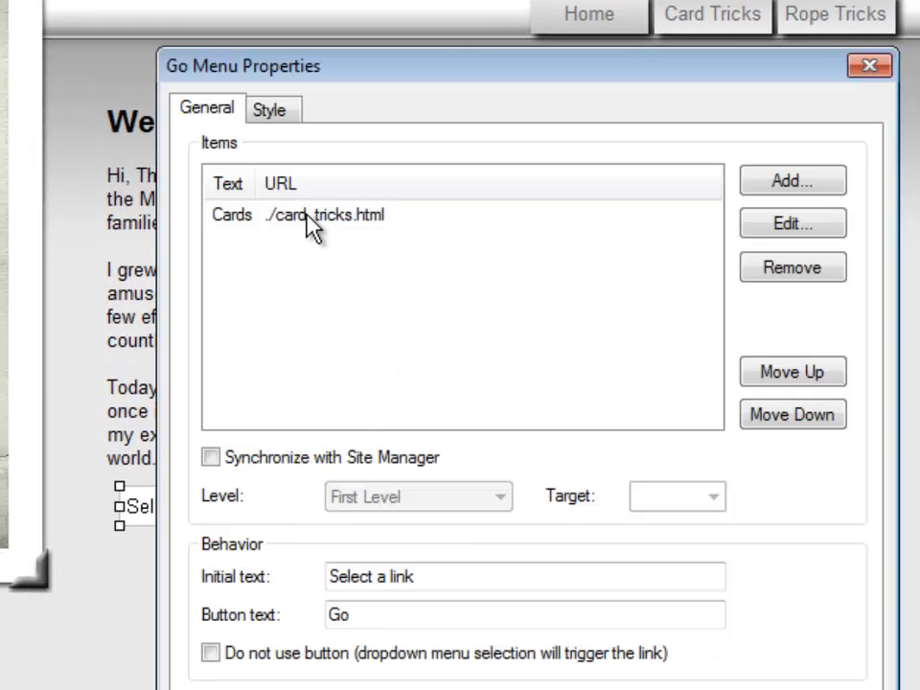
click(792, 199)
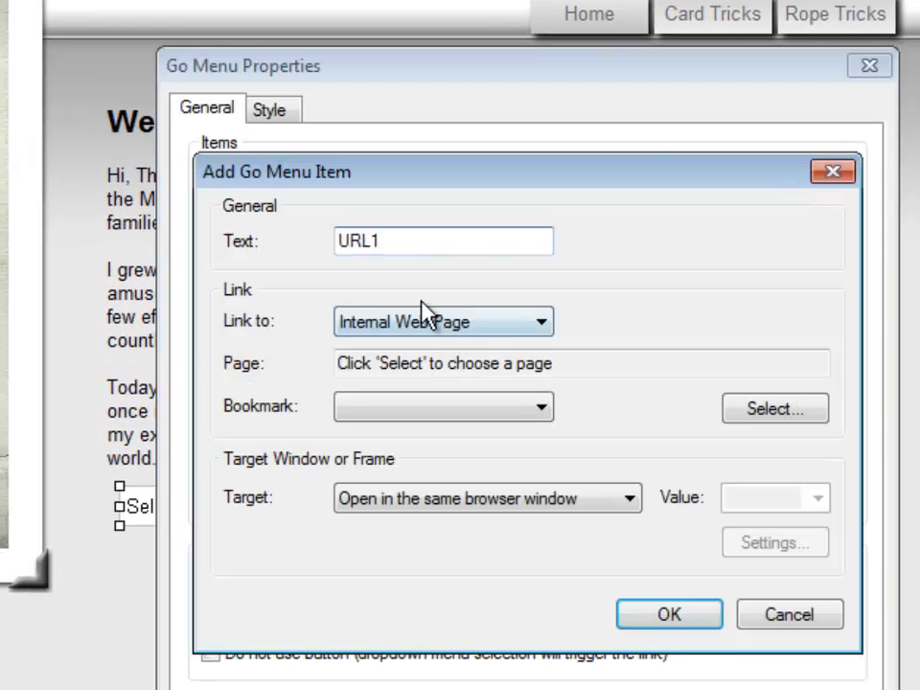
drag(389, 250, 311, 242)
text(Ropes)
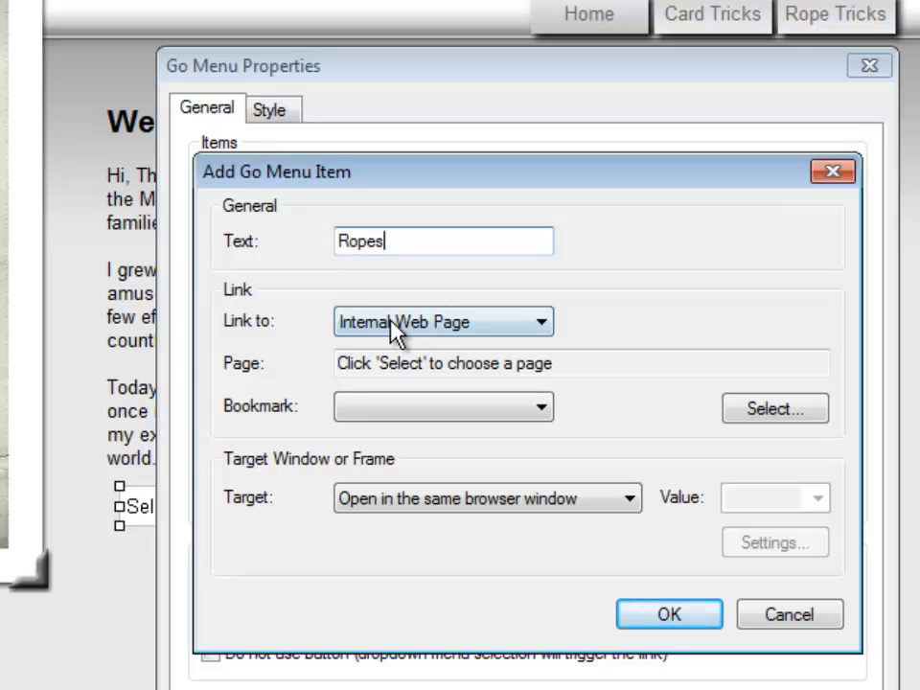
click(735, 412)
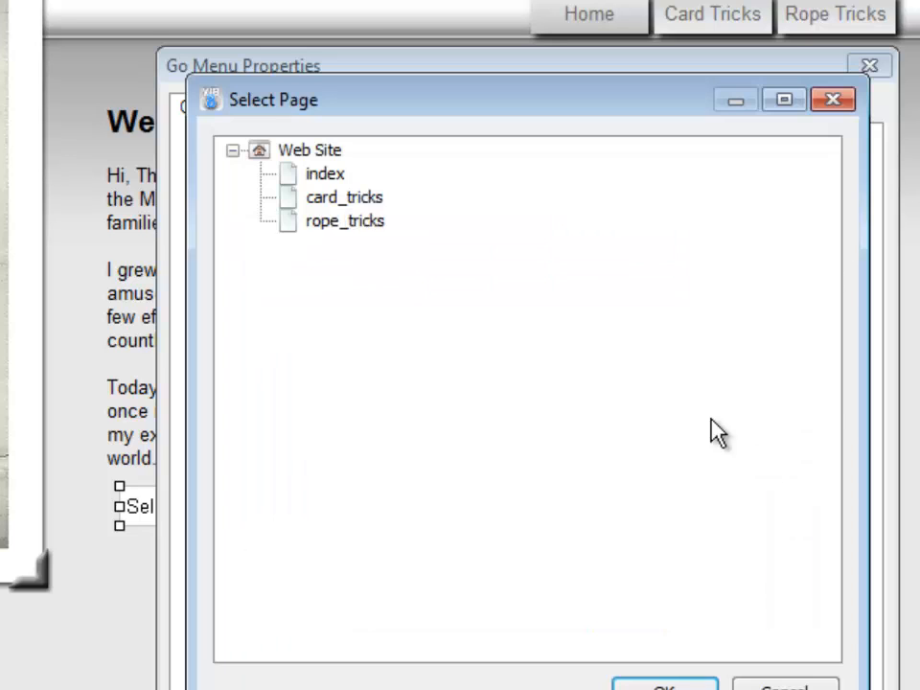
click(341, 226)
click(637, 686)
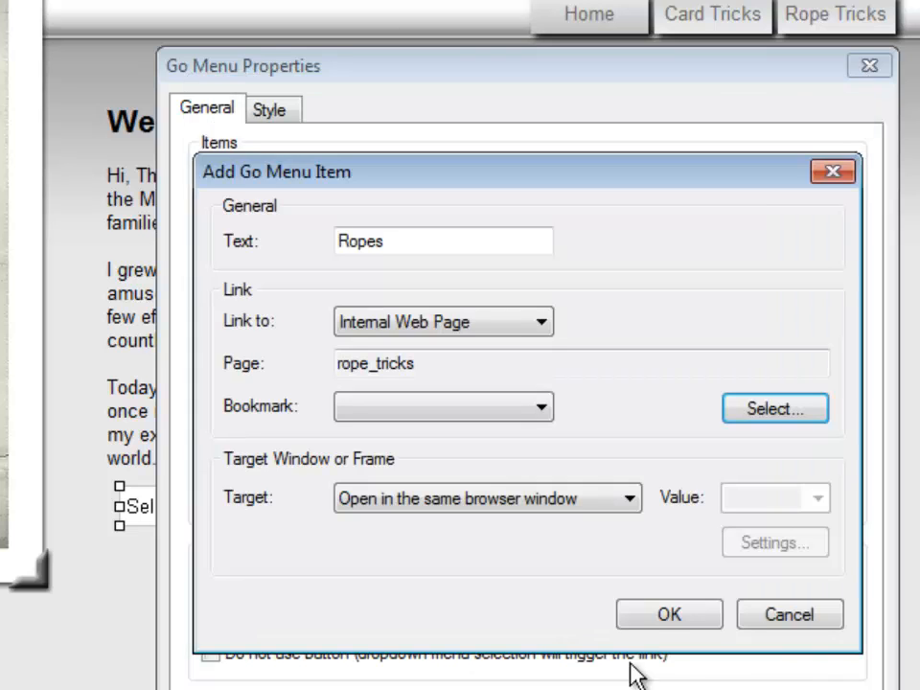
click(655, 617)
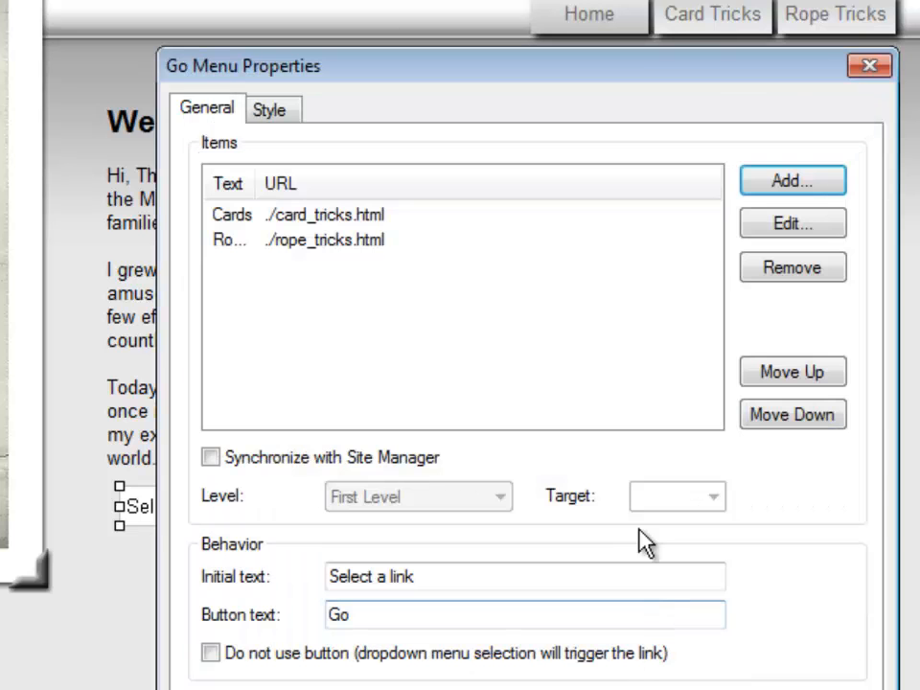
click(804, 184)
drag(398, 245, 318, 243)
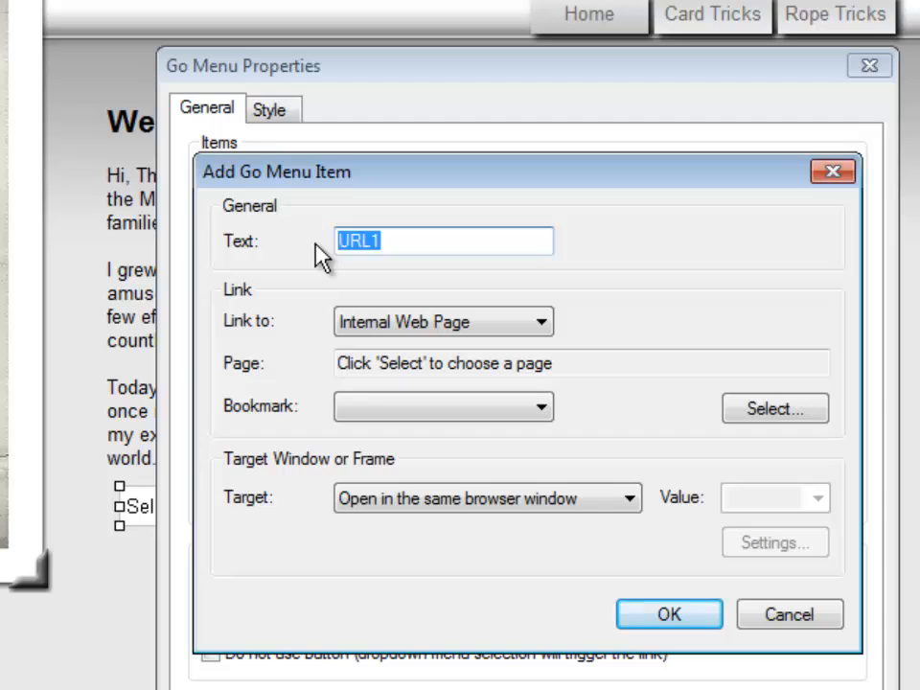
text(90 Second Website Builder)
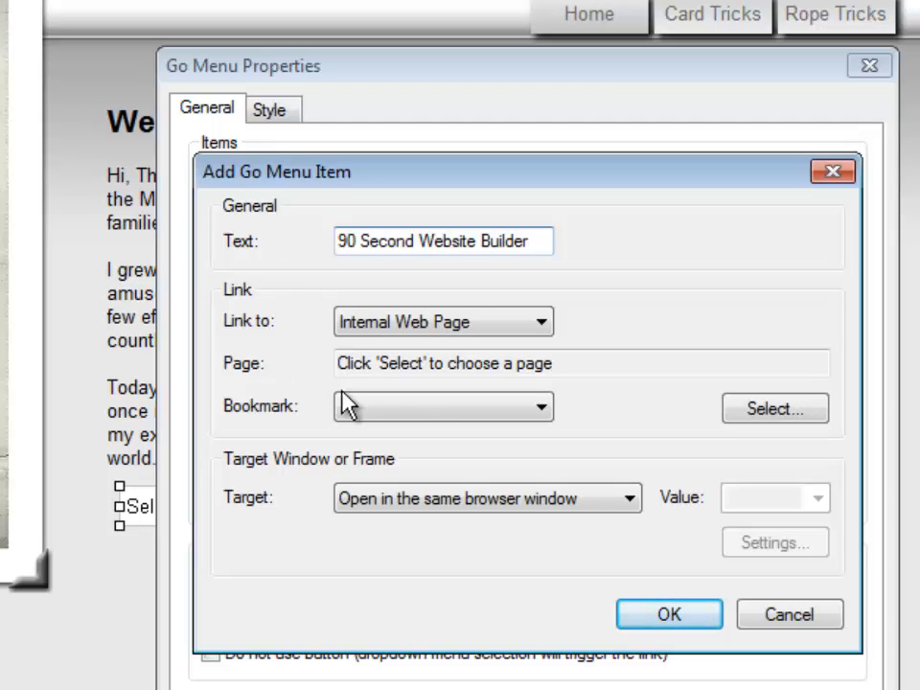
click(533, 324)
click(391, 349)
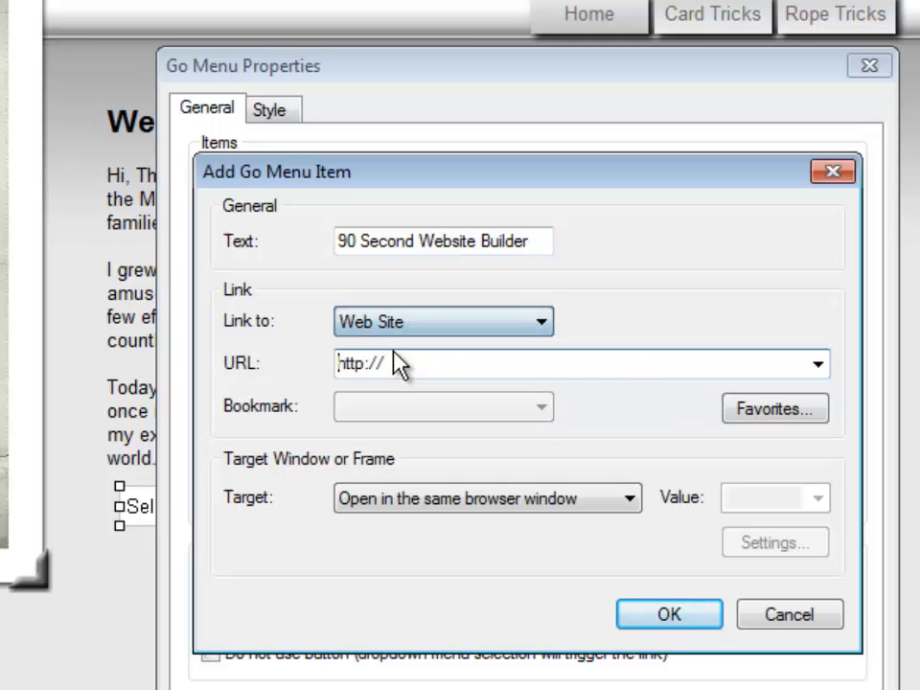
click(418, 371)
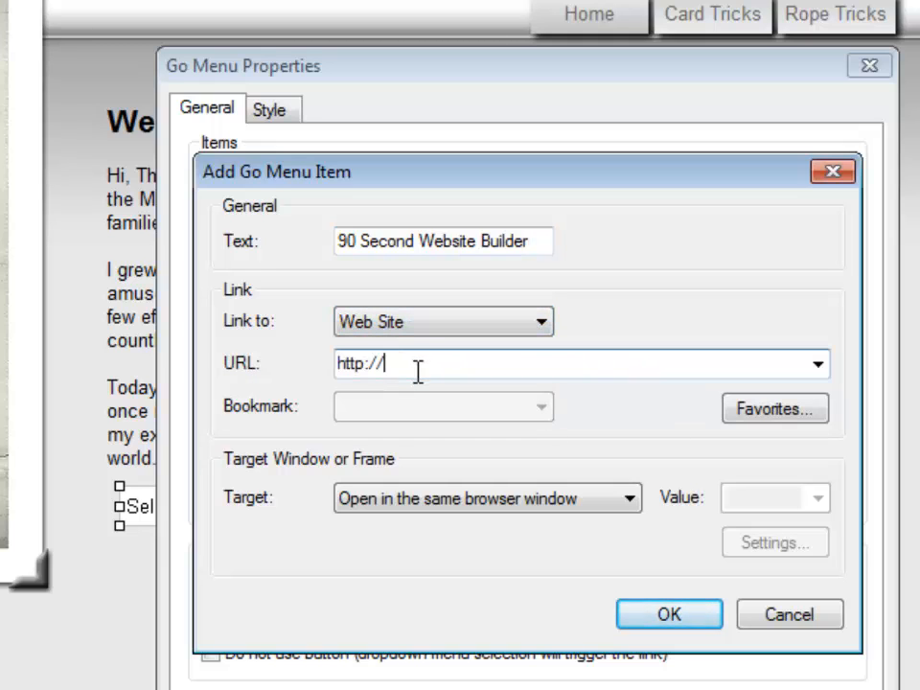
text(90secondwebsitebuilder.com)
key(Return)
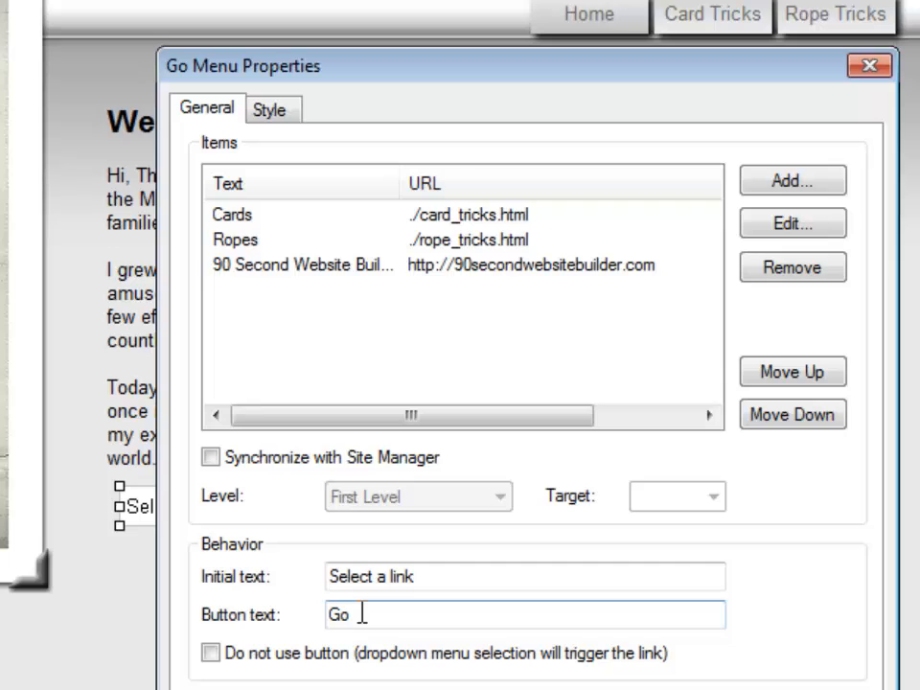
Set the Go Menu's button text to "Take me There...", apply it, and delete the Go Menu from the page.
drag(363, 614, 324, 605)
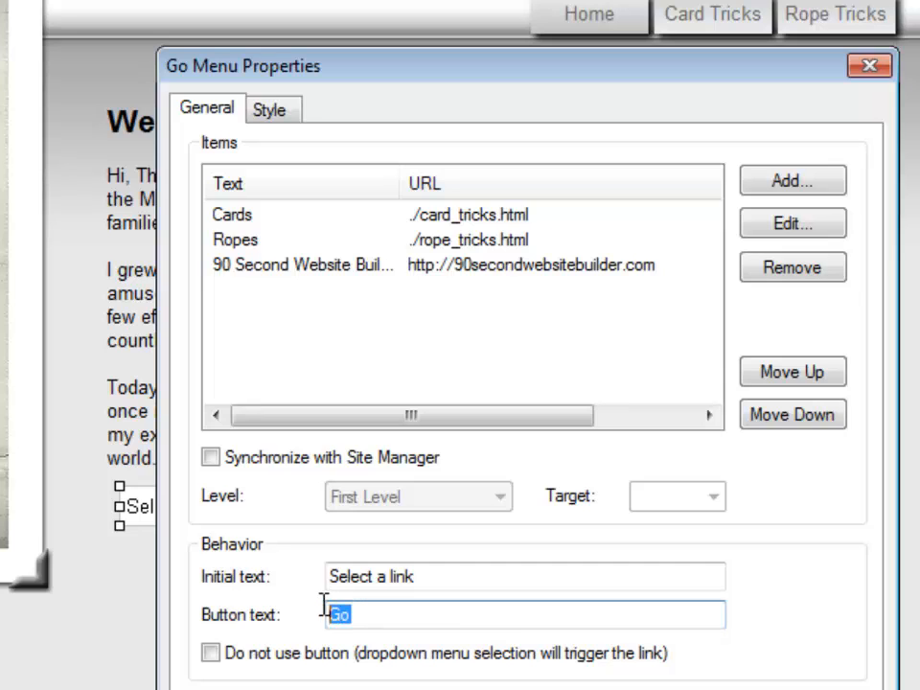
text(GTake me There...)
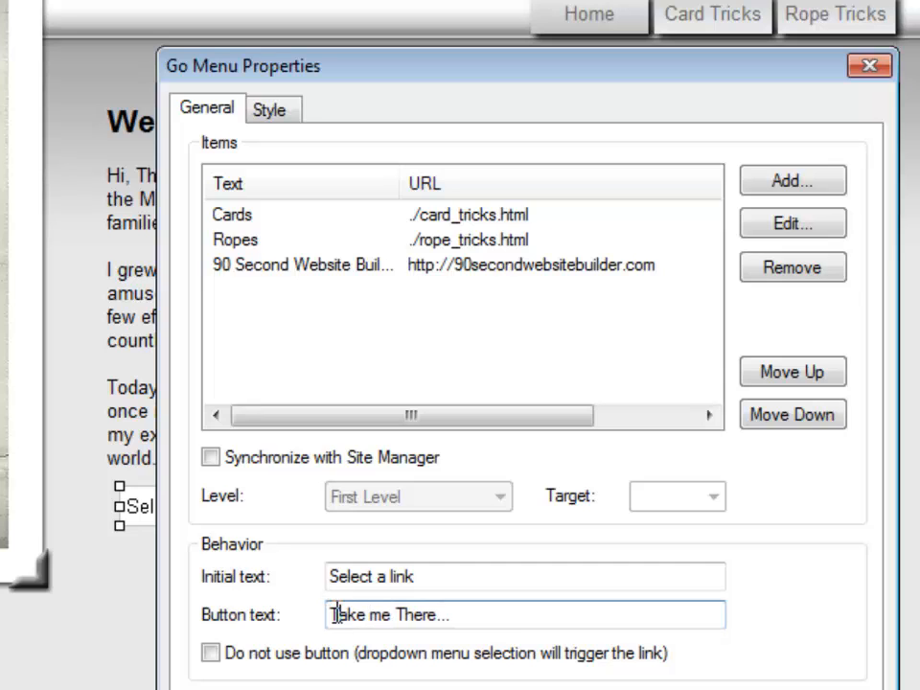
key(Return)
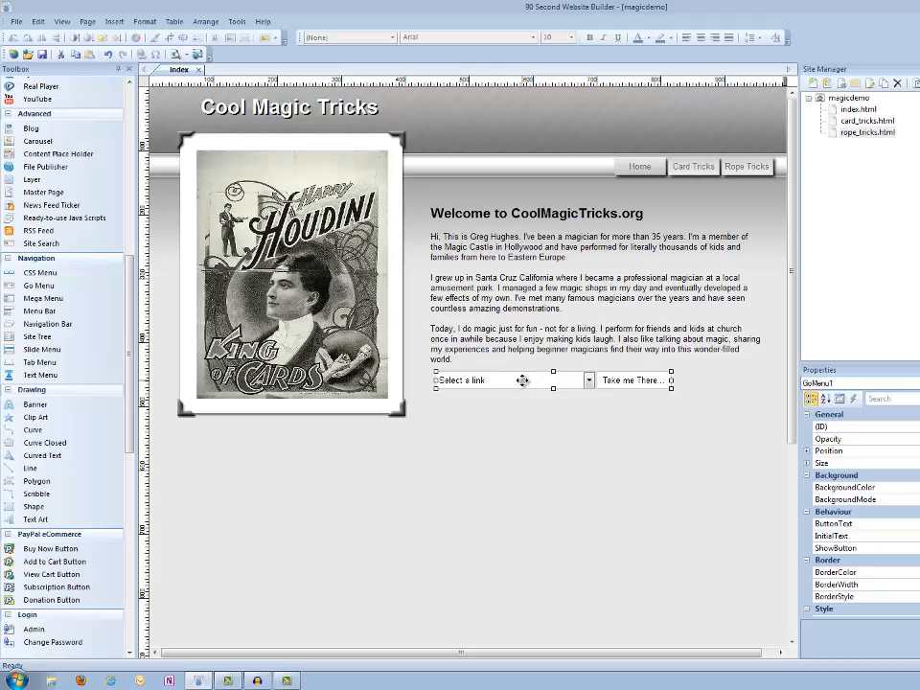
key(Delete)
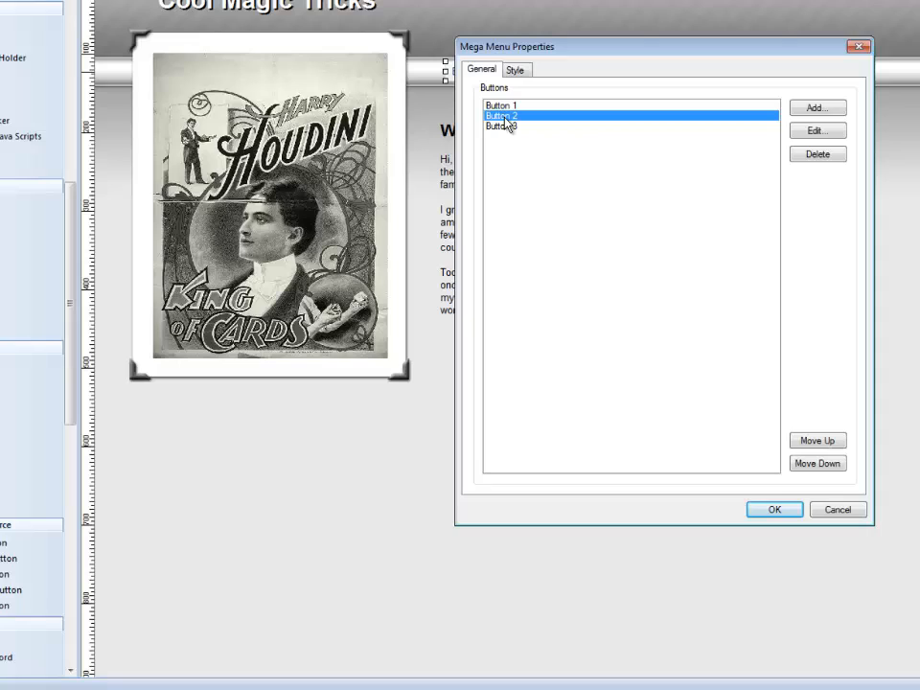
Place a Mega Menu in the header bar beside the Home tab, keeping its three default buttons.
click(783, 160)
click(511, 105)
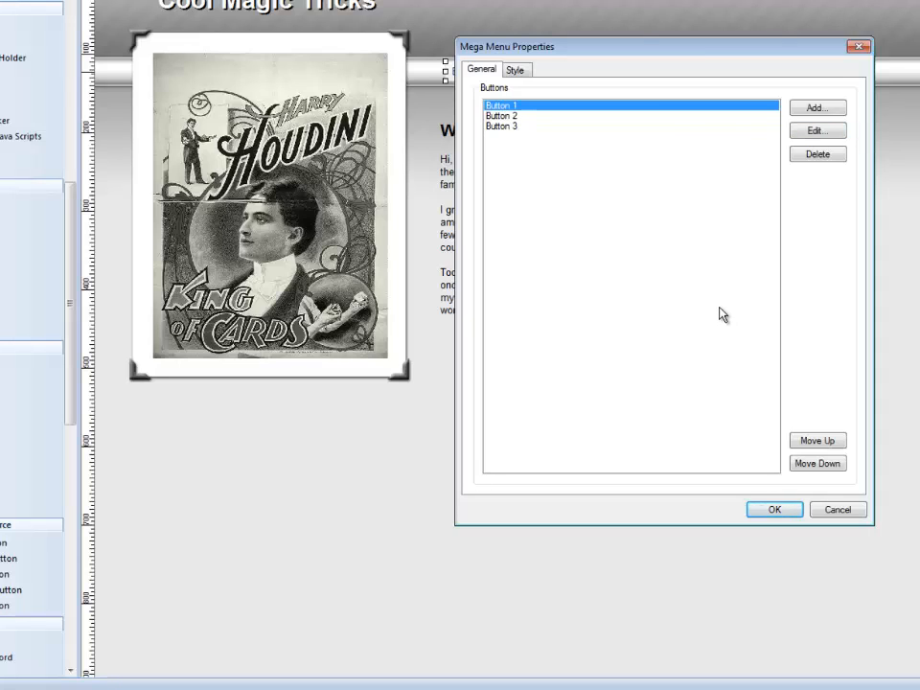
click(774, 510)
Preview the page in the browser and examine the drop-down categories under the Mega Menu's buttons.
key(F5)
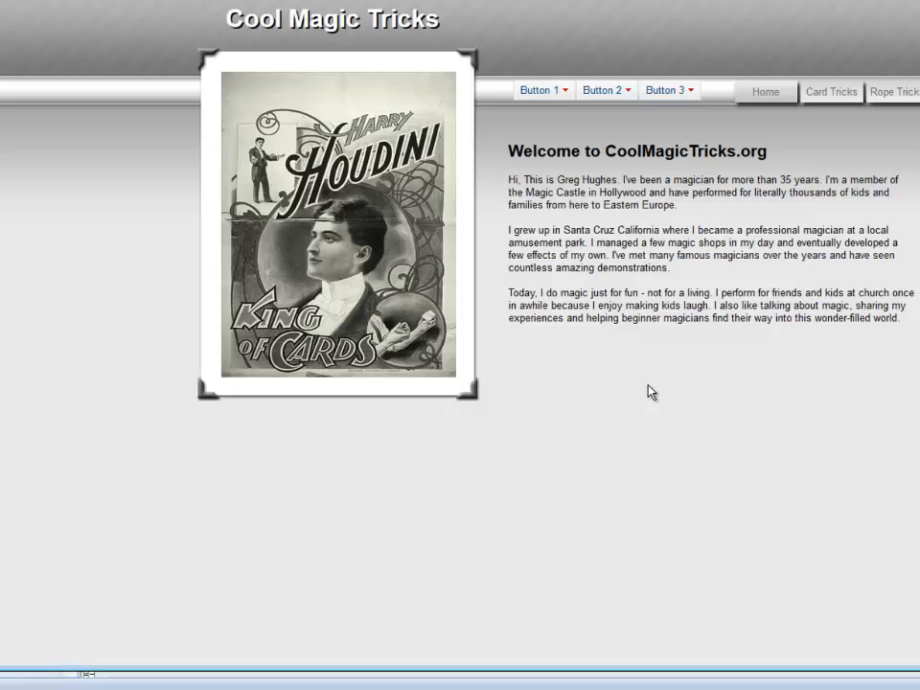
mouse_move(551, 98)
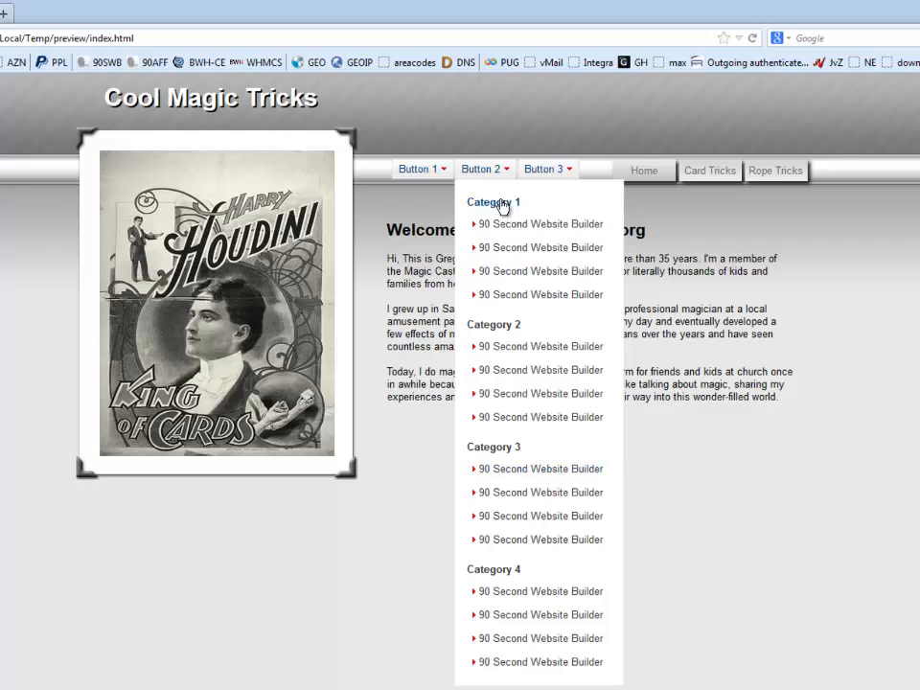
mouse_move(562, 169)
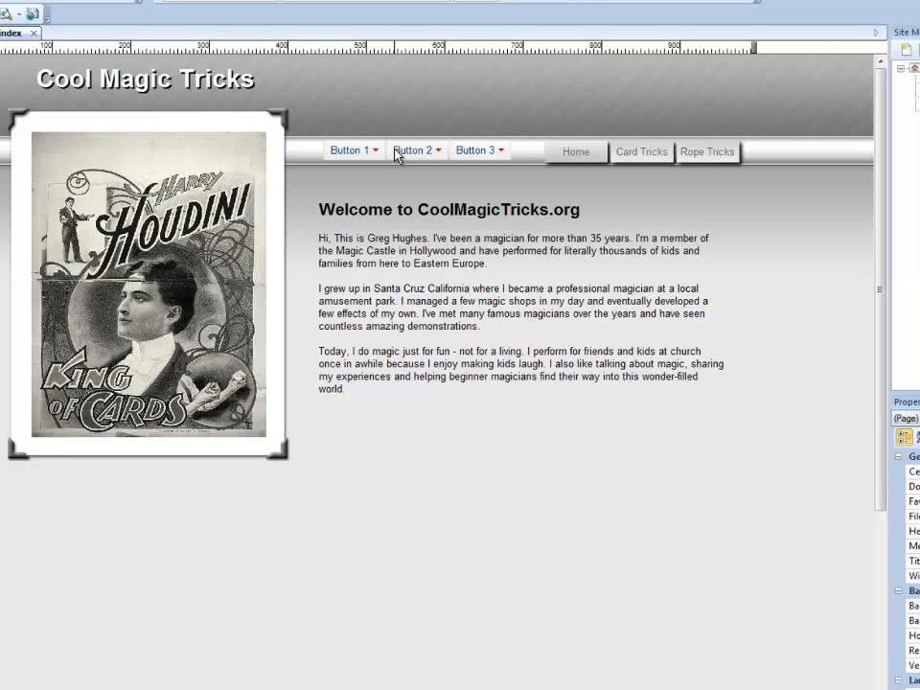
Open the home page's properties at the style settings.
right_click(421, 427)
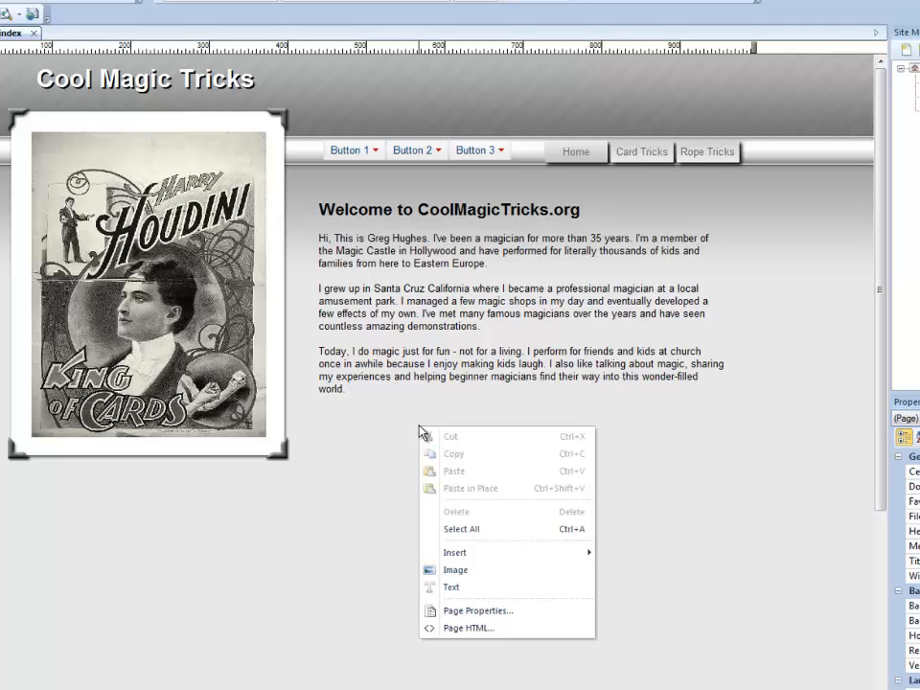
click(472, 611)
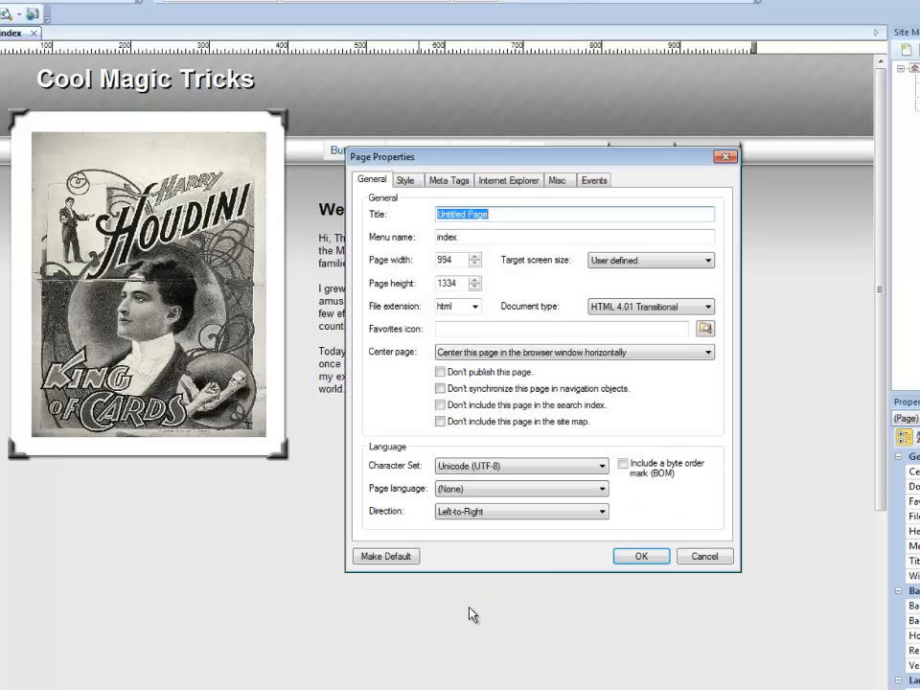
click(406, 181)
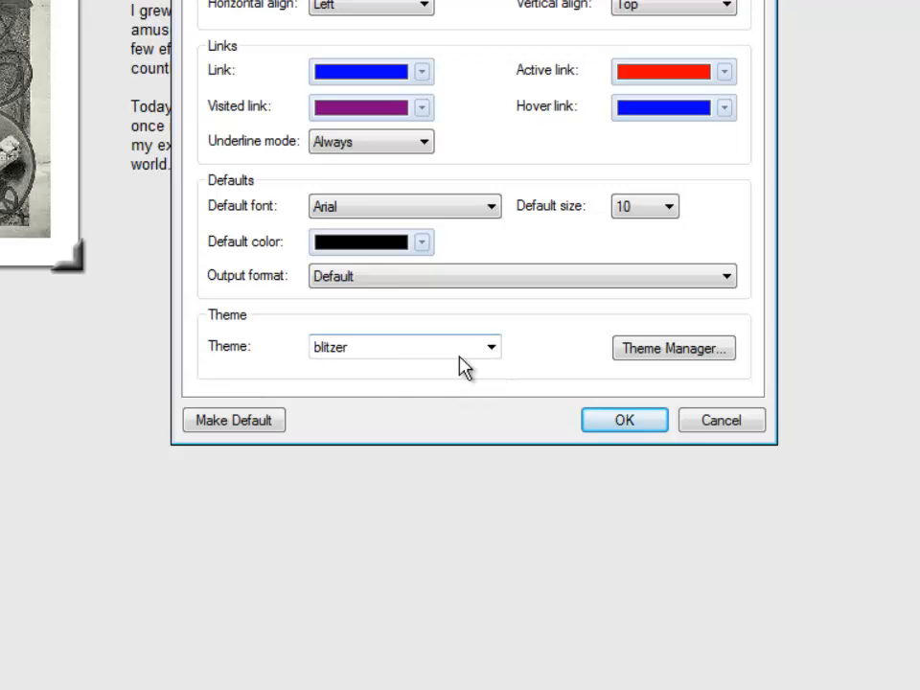
Try the black-tie, blitzer and cupertino themes for the page.
click(492, 353)
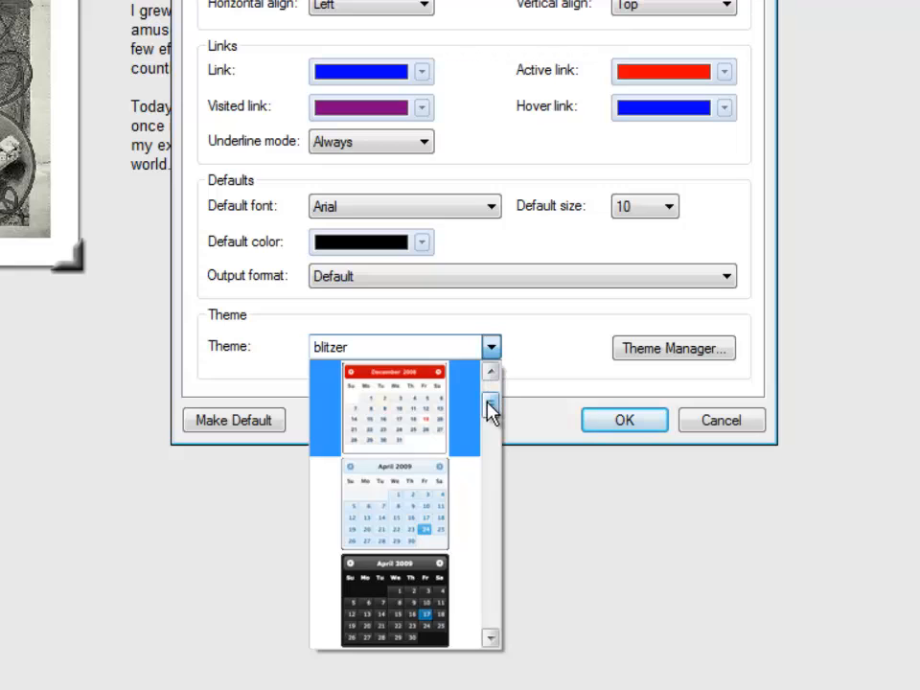
drag(490, 408, 491, 390)
click(426, 416)
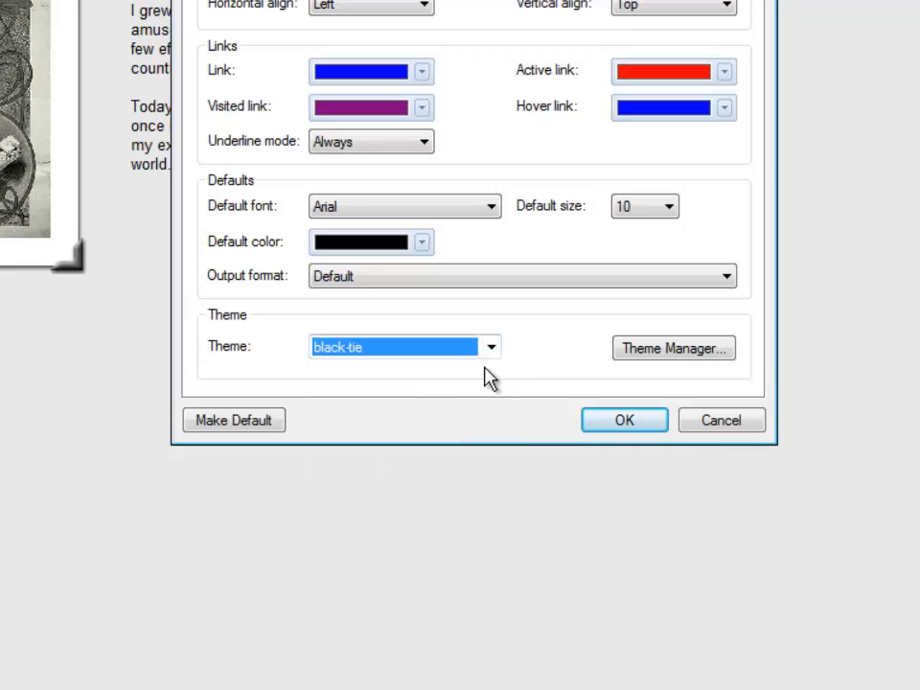
click(491, 351)
click(399, 508)
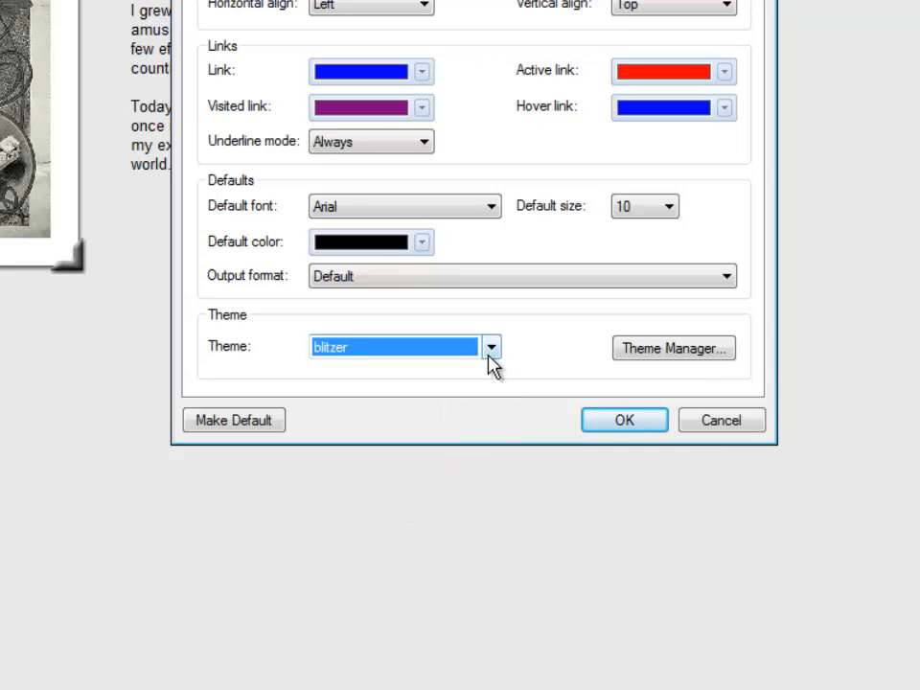
click(491, 351)
click(419, 506)
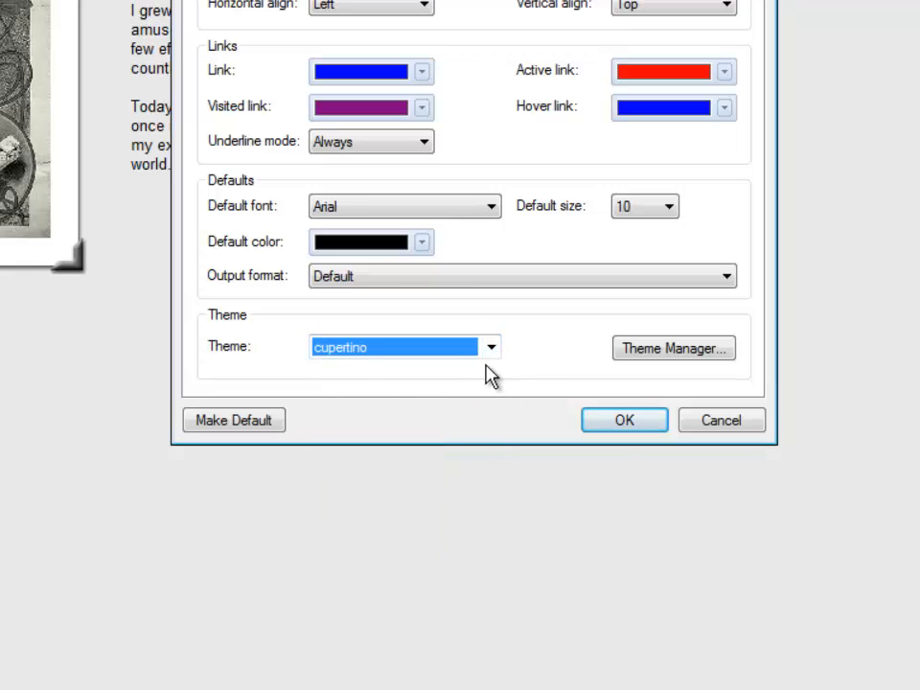
Set the page theme to dark-hive and apply the page properties.
click(491, 351)
click(428, 479)
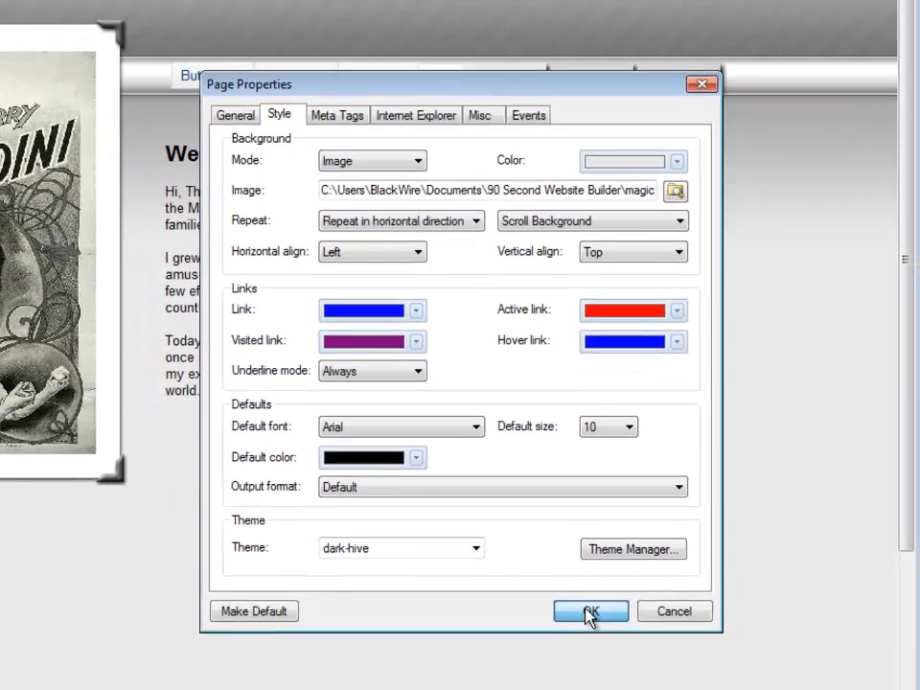
click(624, 420)
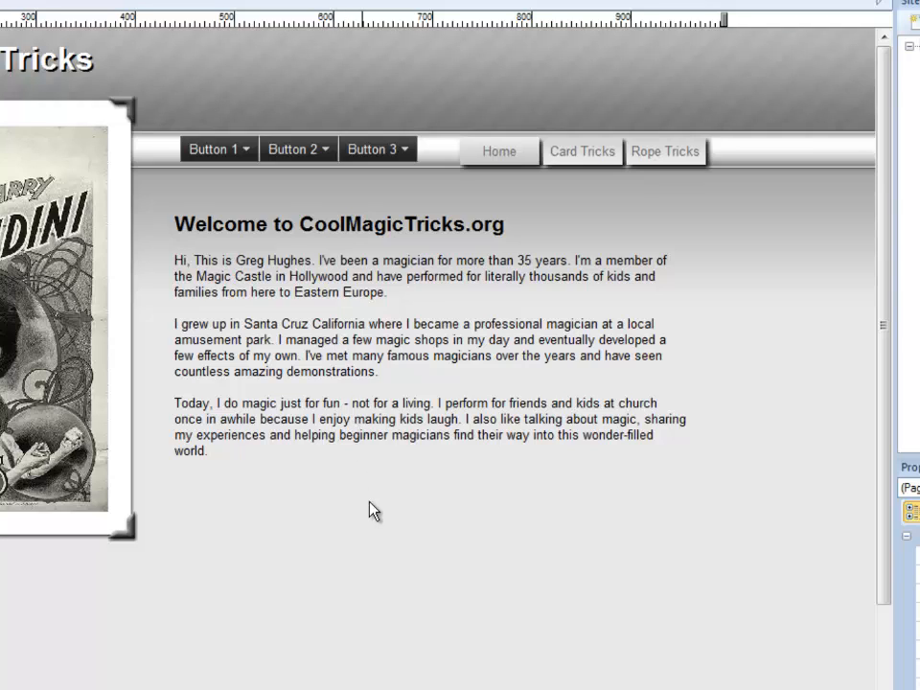
Preview the re-themed page in the browser, check the drop-downs of Button 3 and Button 1, and return to the editor.
key(F5)
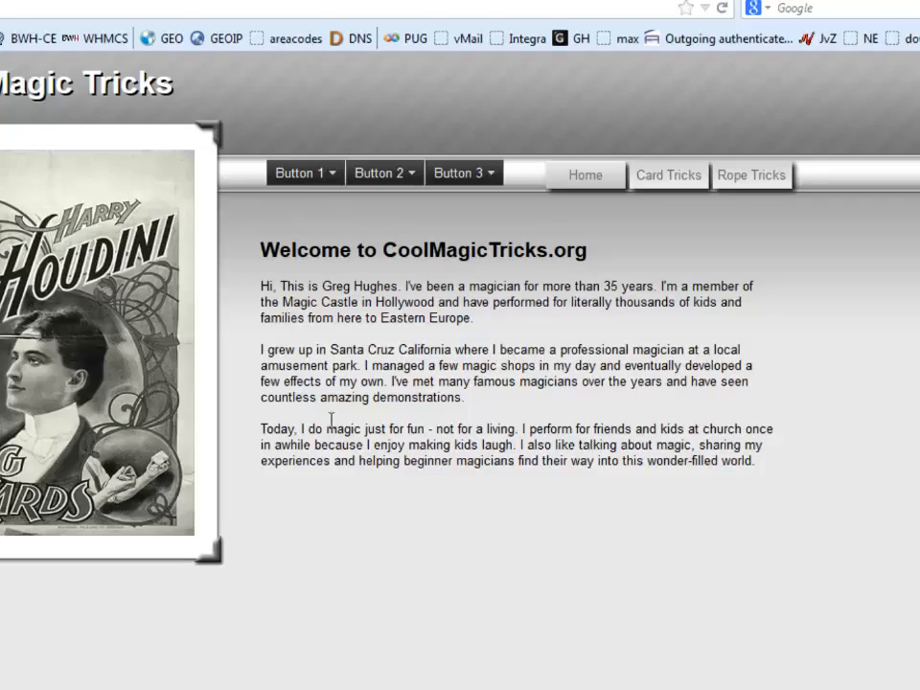
mouse_move(361, 180)
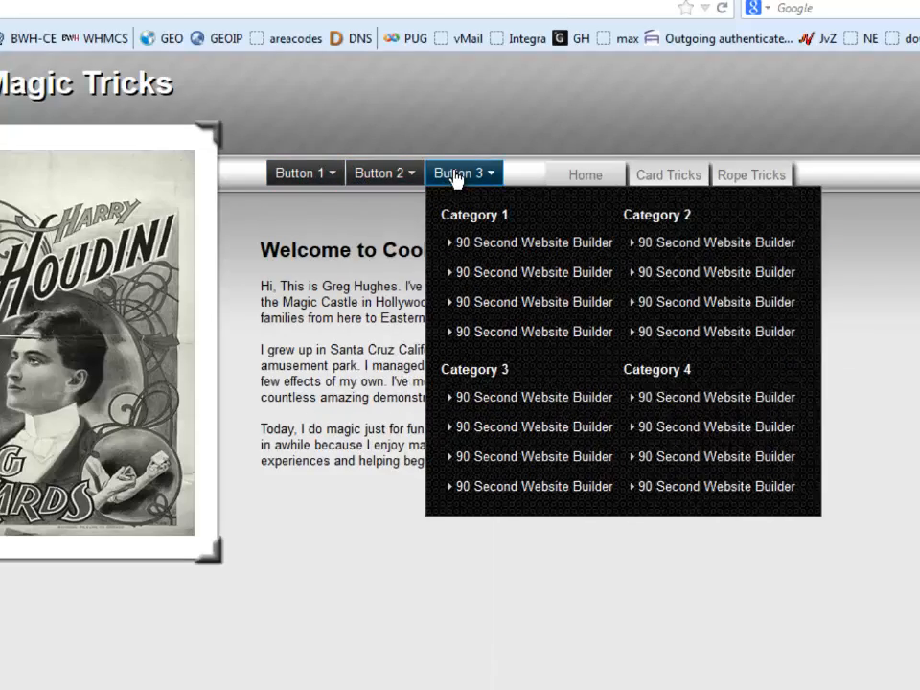
mouse_move(321, 182)
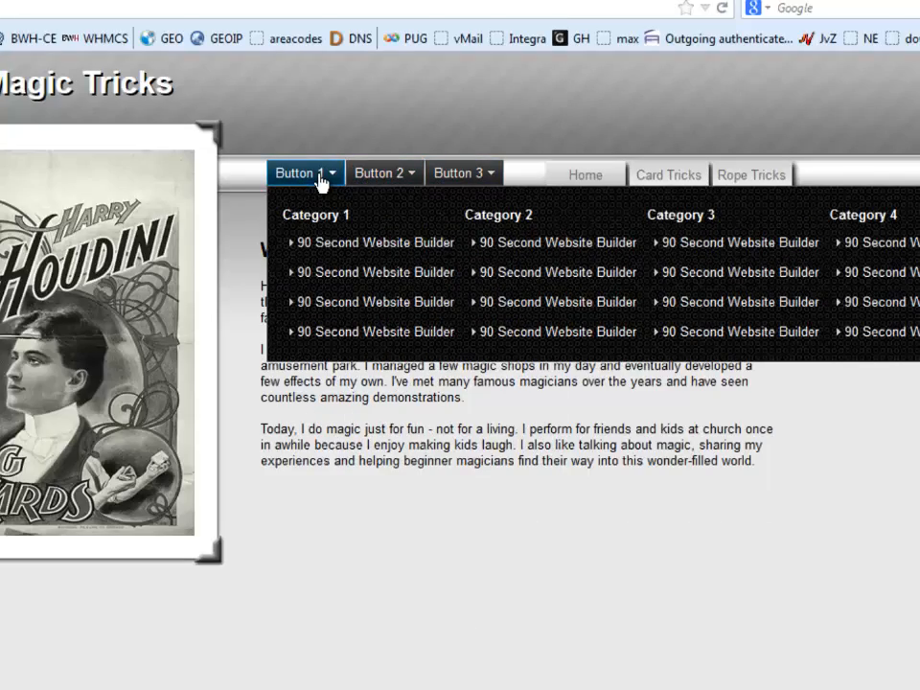
key(alt+Tab)
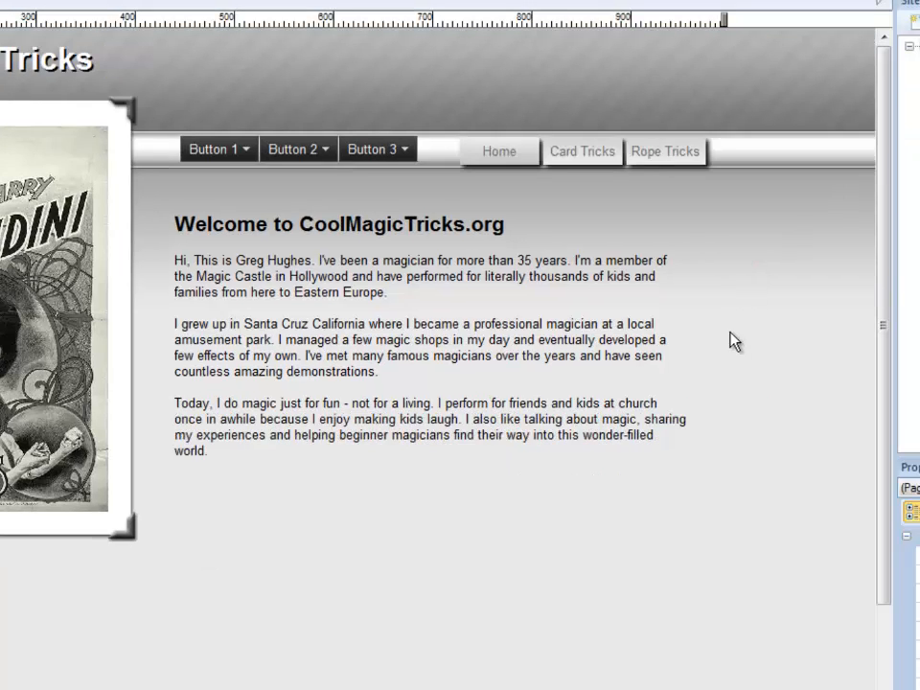
Review the Mega Menu's style settings and change the text of Button 1 to "Cards".
double_click(280, 150)
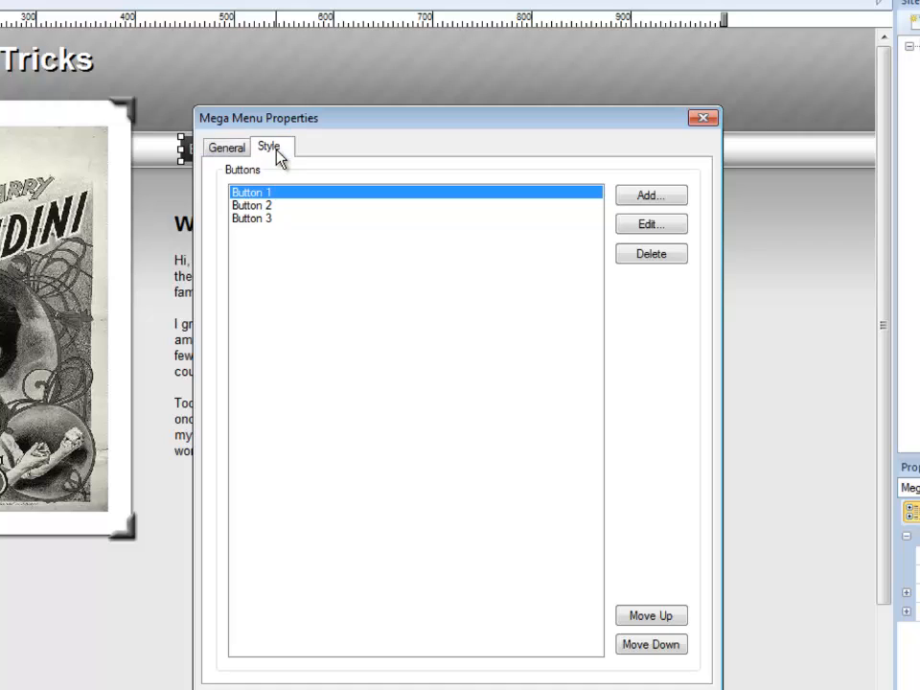
click(277, 152)
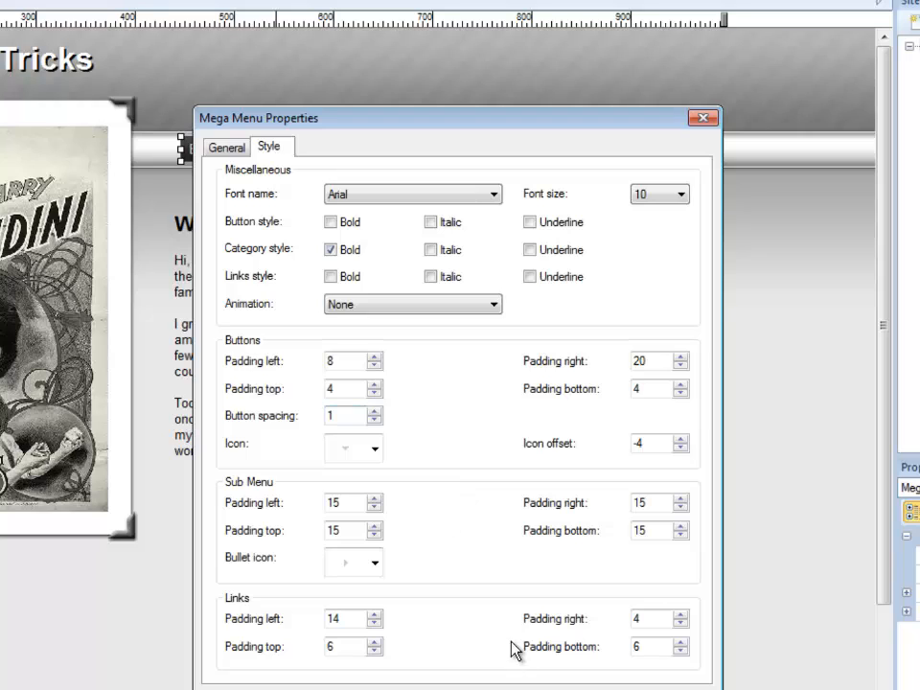
click(227, 150)
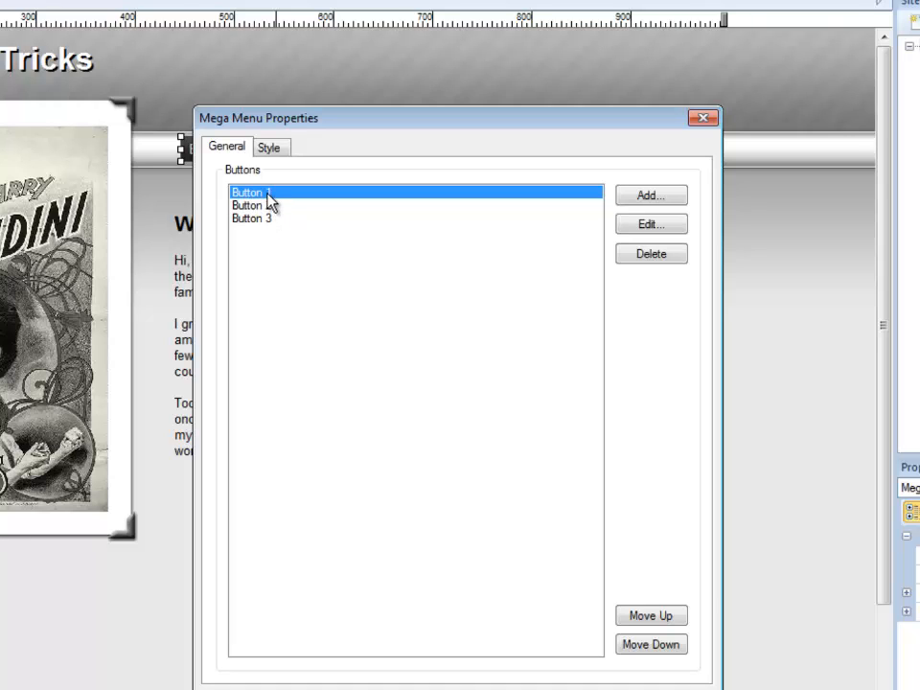
click(660, 228)
text(Cards)
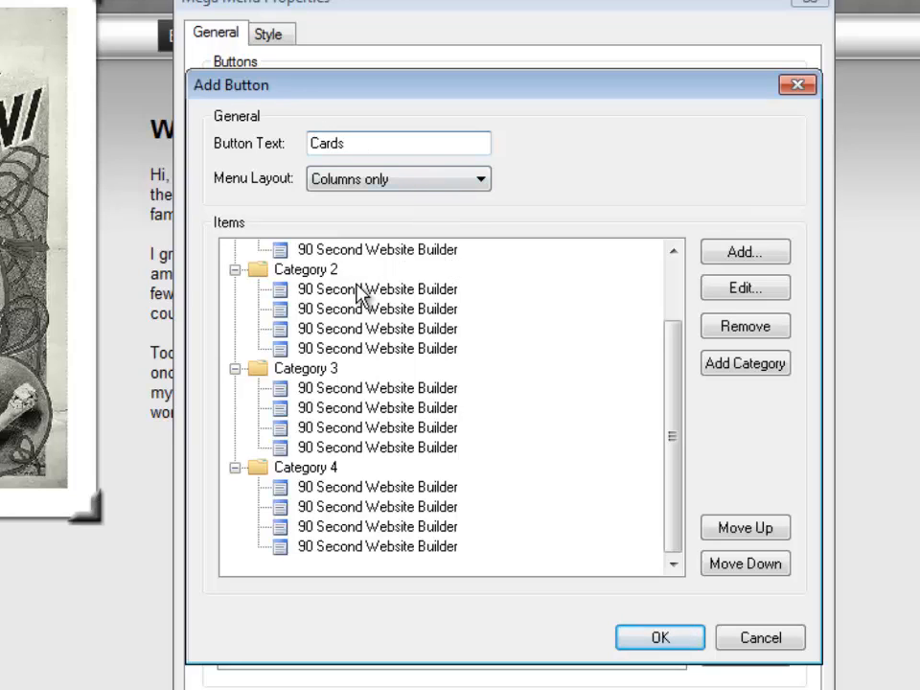
Review the Cards button's category items and layout options, keep the Columns only layout, and apply the Mega Menu changes.
drag(667, 402, 677, 277)
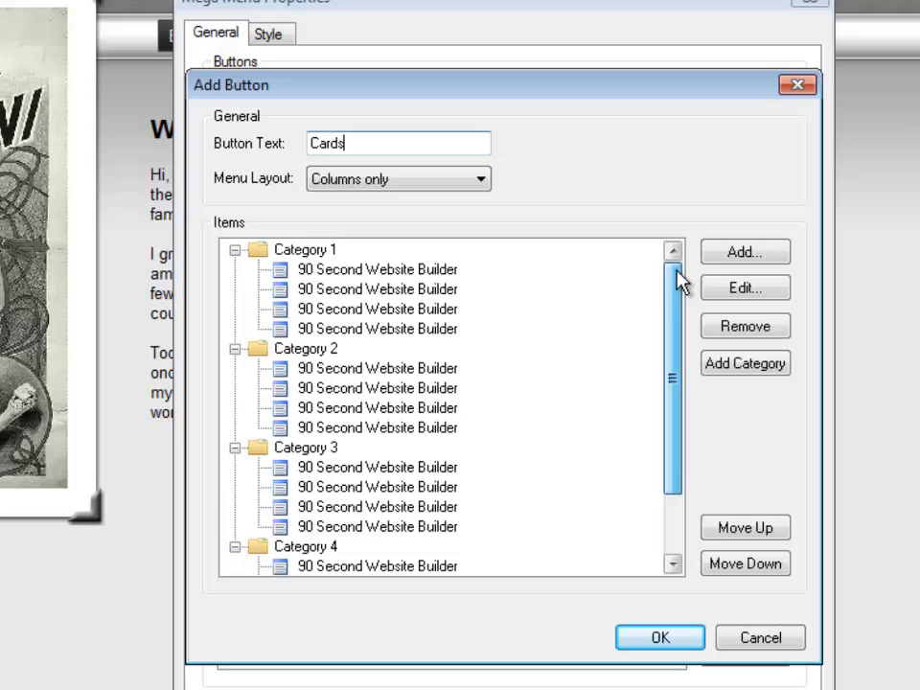
click(305, 251)
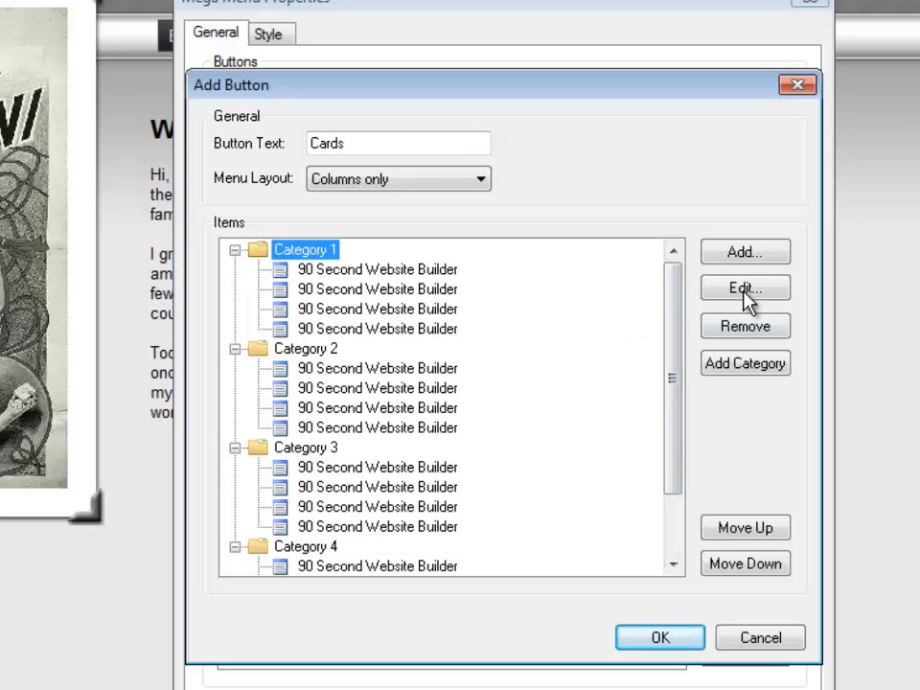
click(345, 269)
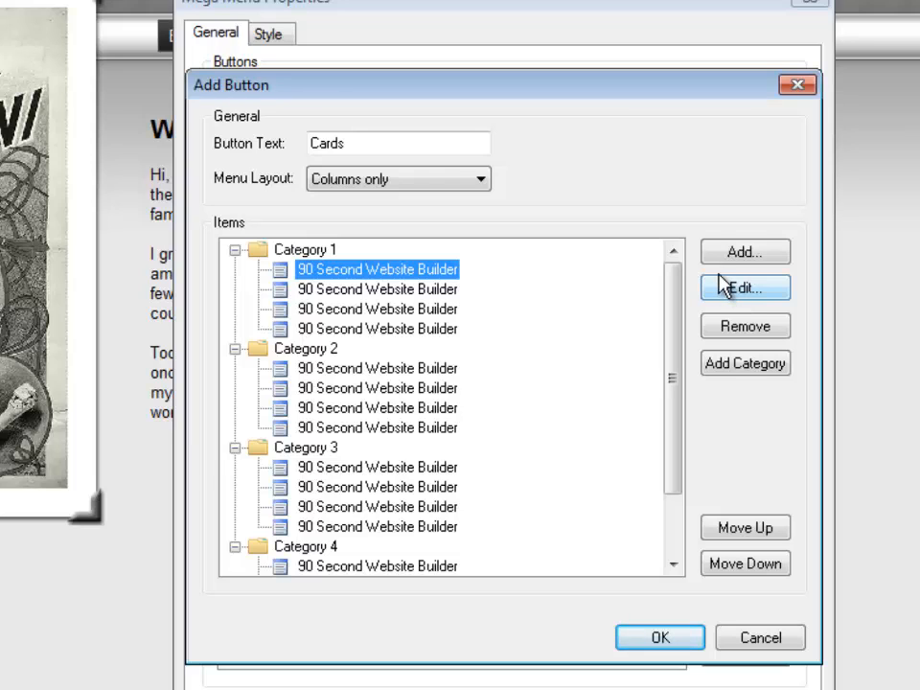
click(481, 182)
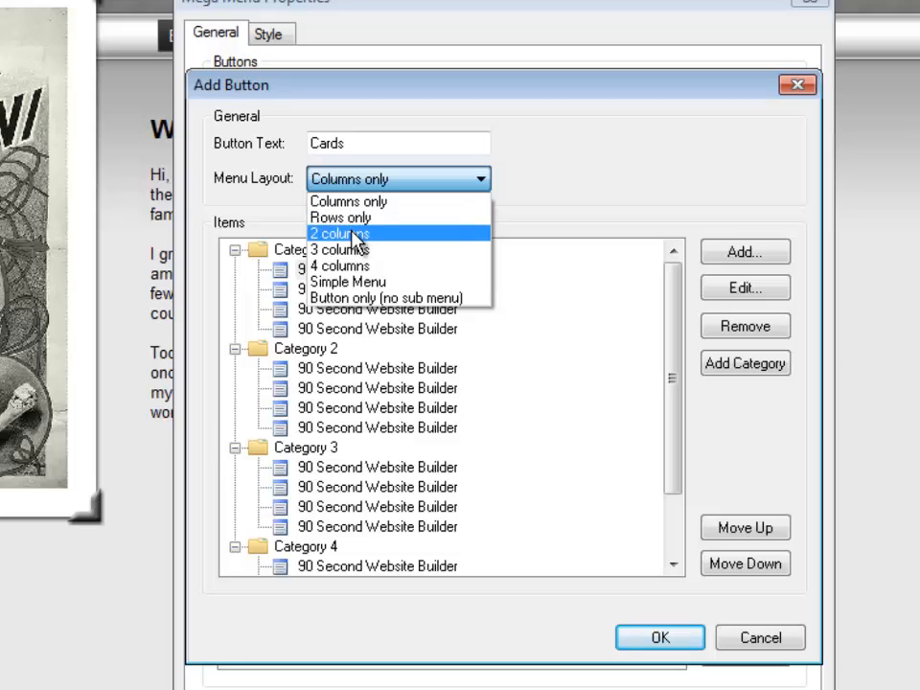
click(536, 168)
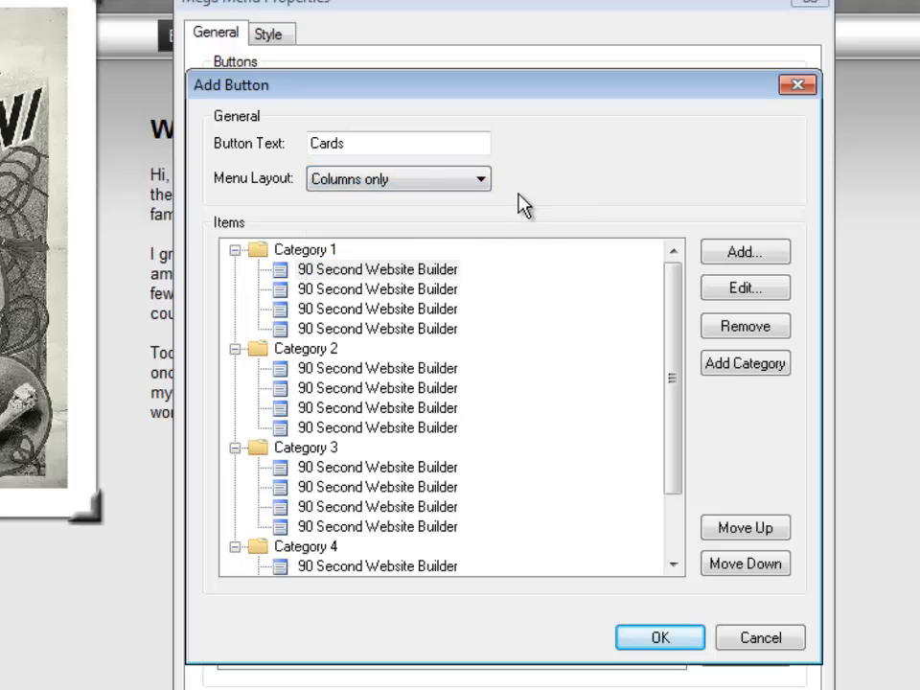
click(701, 642)
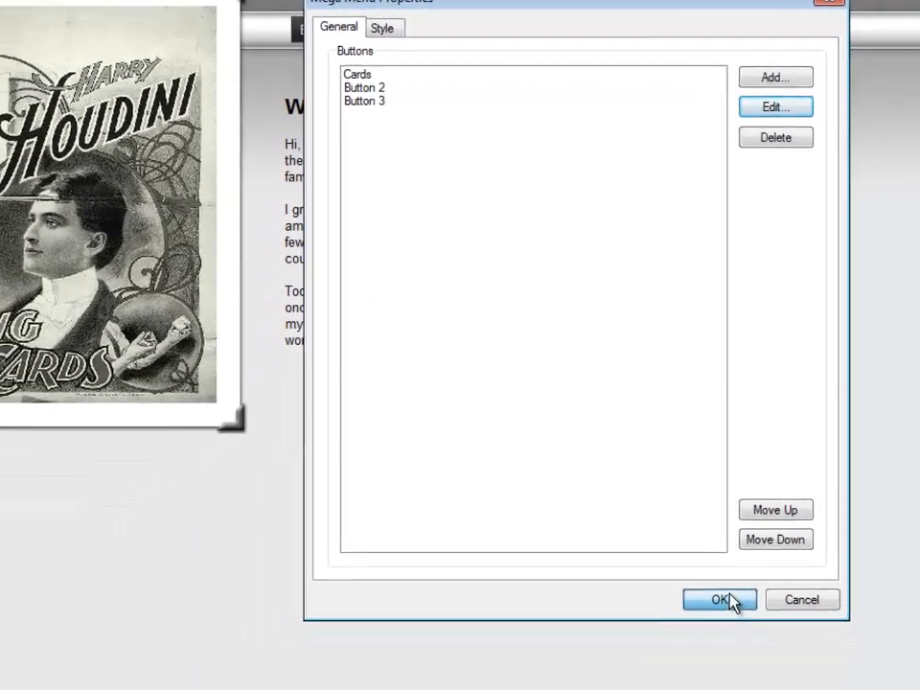
click(720, 600)
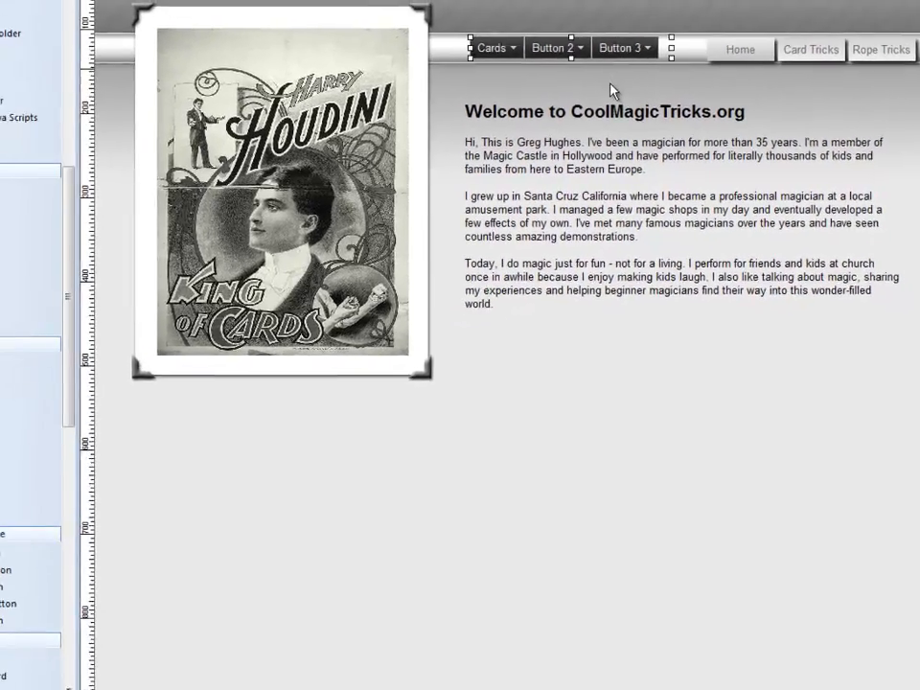
Replace the Mega Menu with a Menu Bar in the header bar, between the Houdini poster and the Home tab.
click(48, 235)
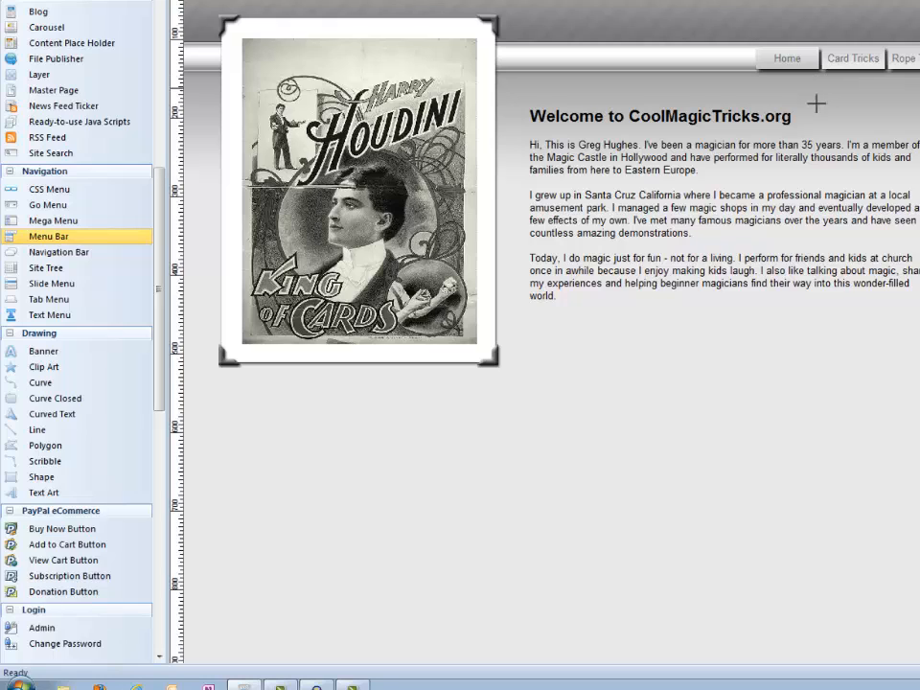
click(544, 54)
drag(572, 65, 581, 59)
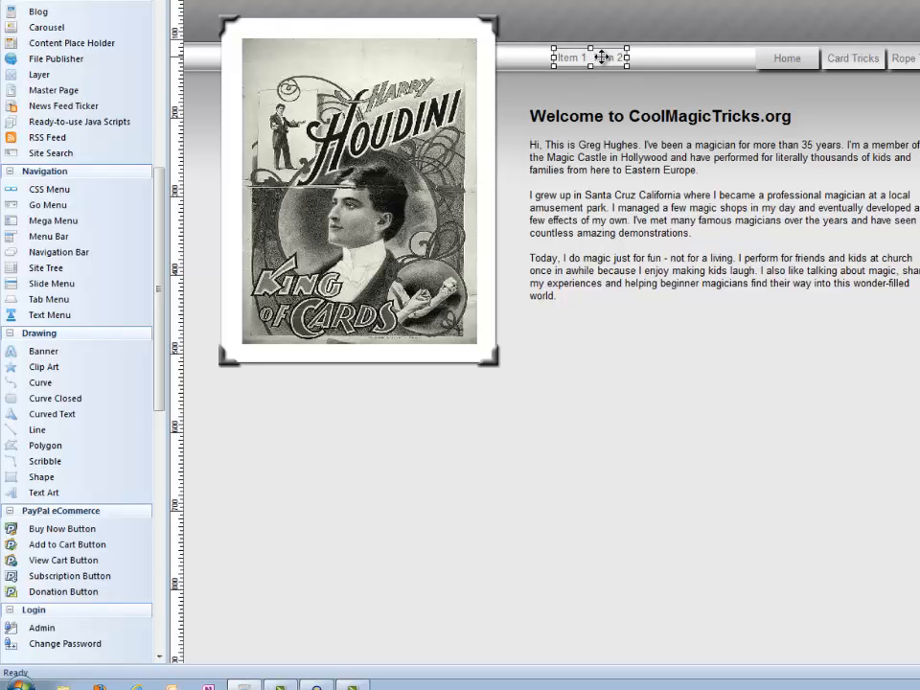
Open the Menu Bar's properties and examine the hierarchy of its default items and nested sub items.
double_click(598, 58)
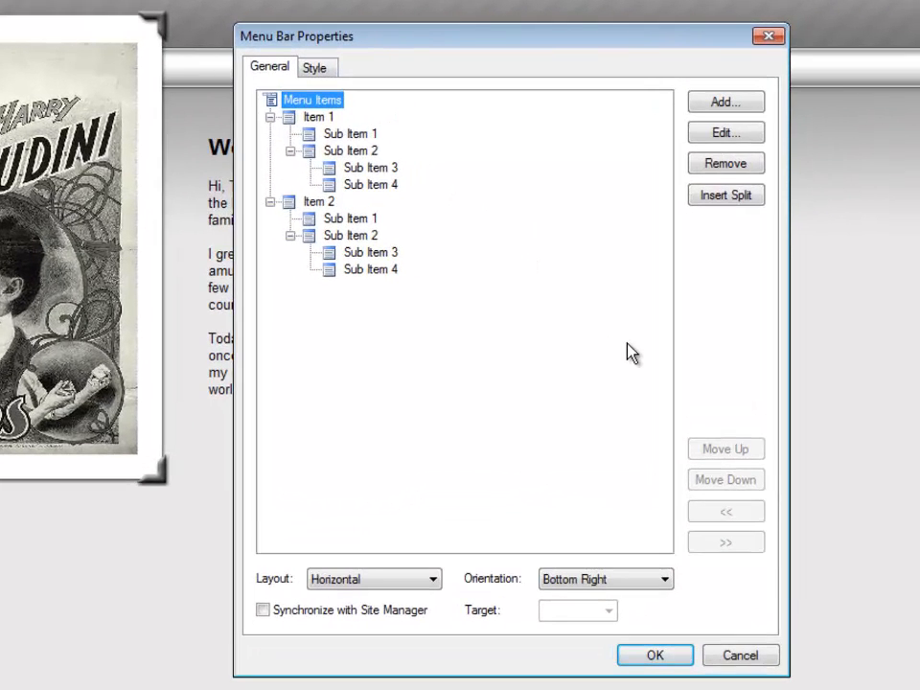
click(304, 119)
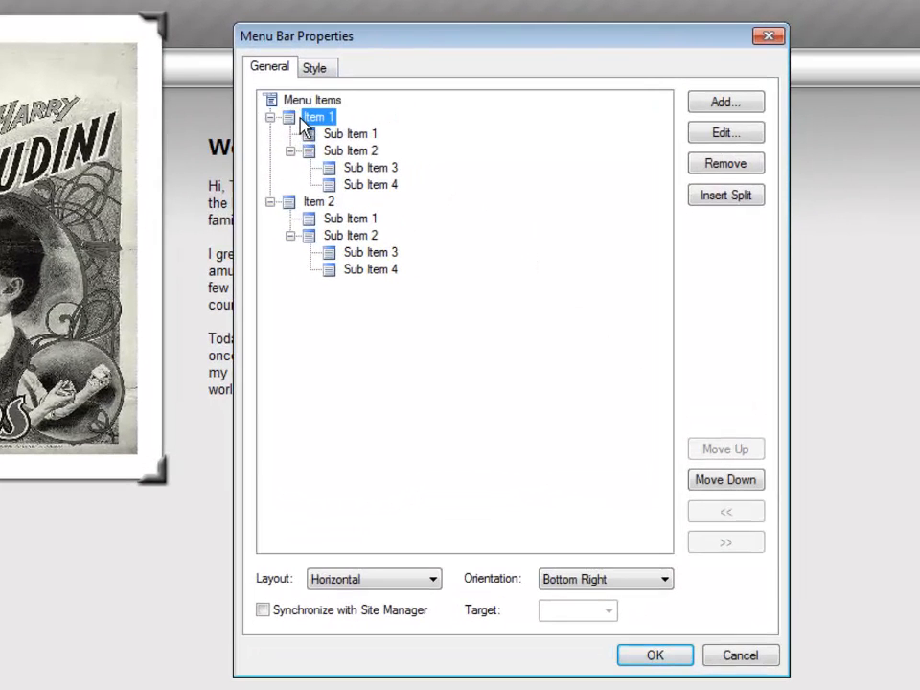
click(362, 167)
click(353, 186)
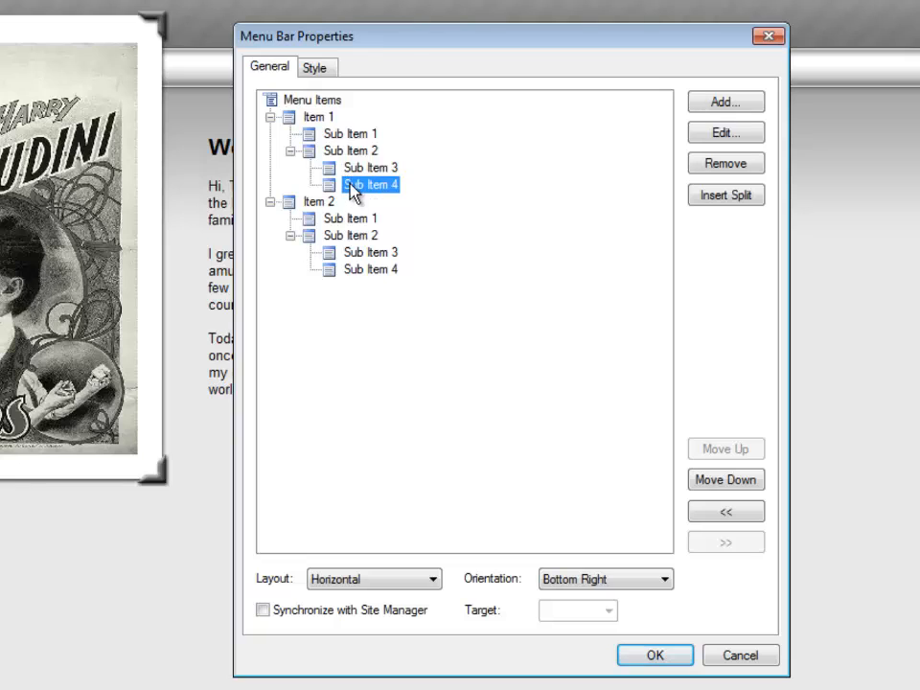
click(348, 219)
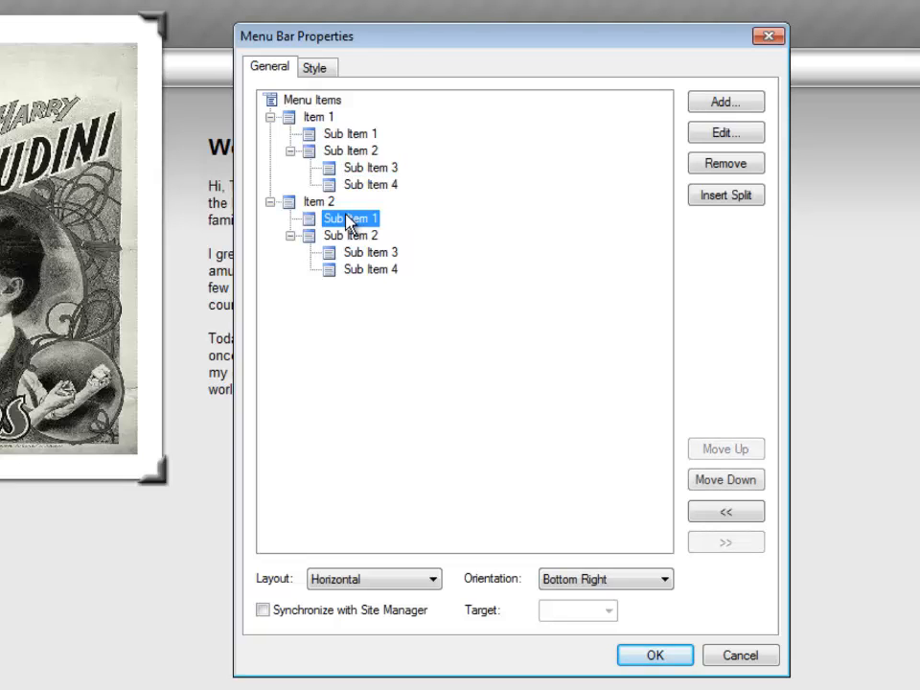
click(311, 117)
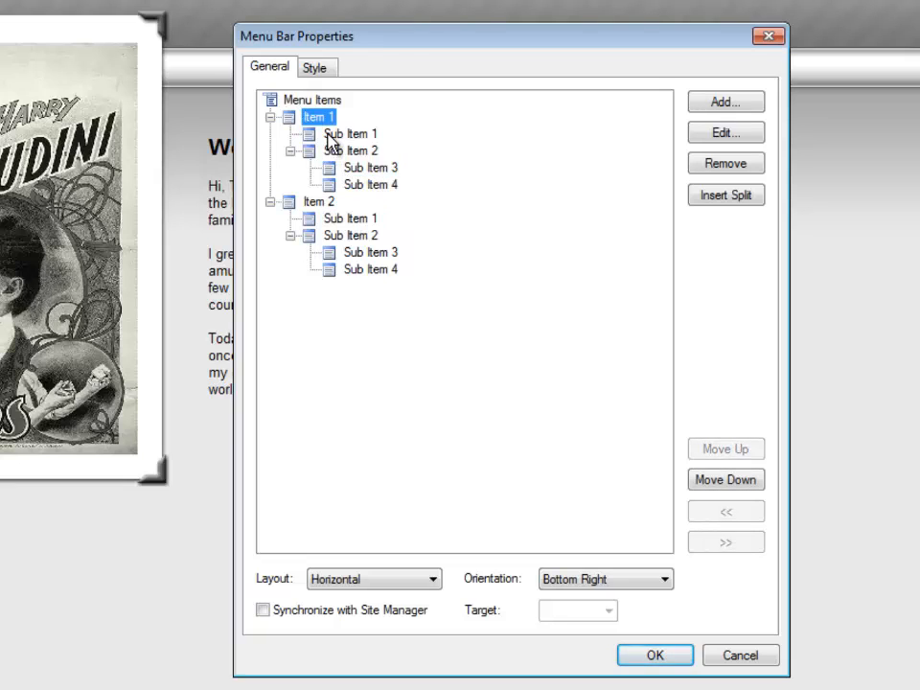
click(337, 135)
click(341, 169)
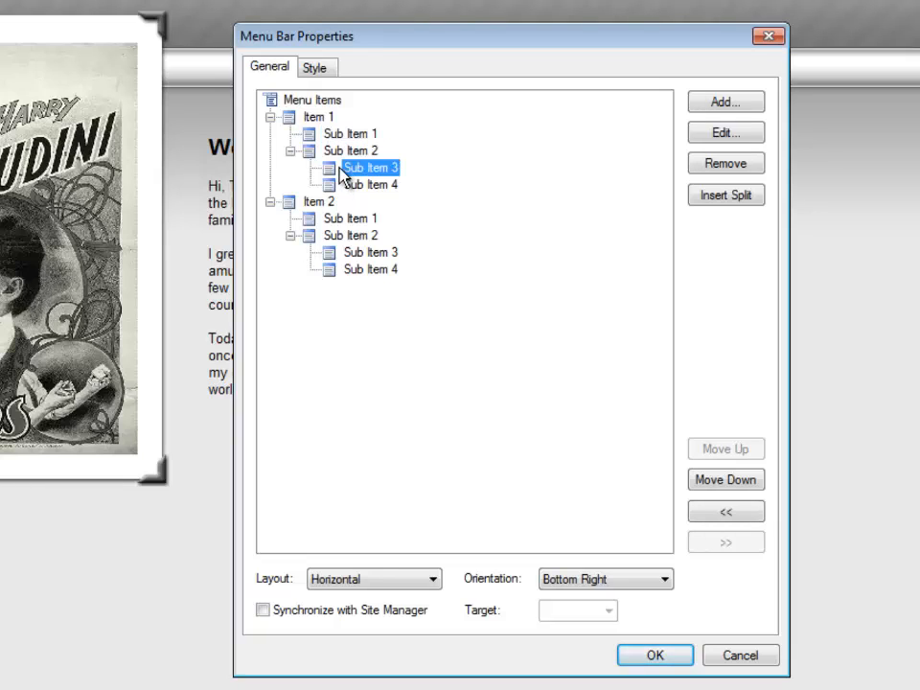
click(320, 118)
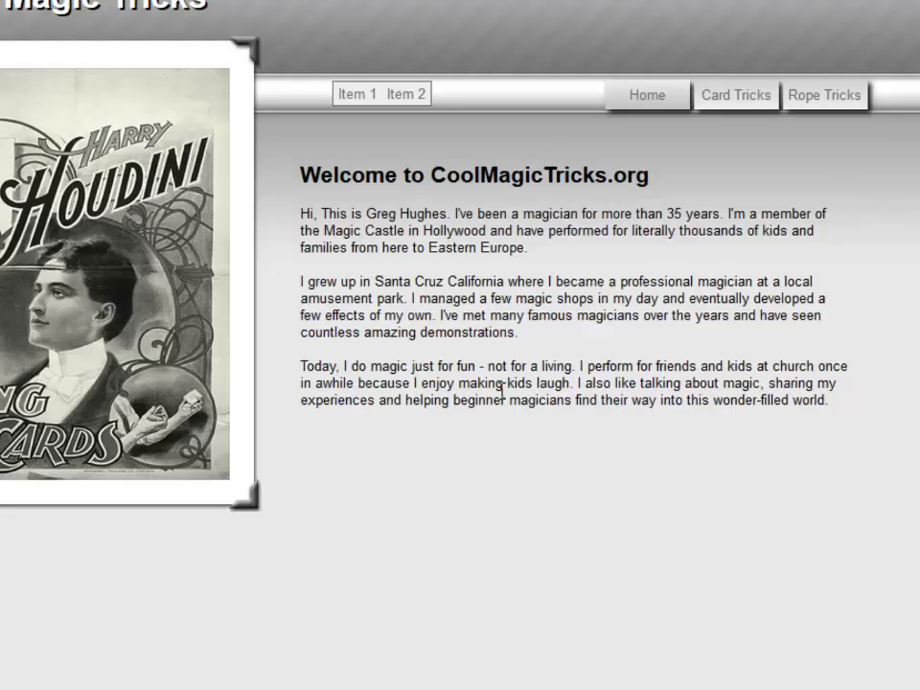
Check the Menu Bar's Item 1 drop-down in the browser preview and close the preview.
mouse_move(359, 106)
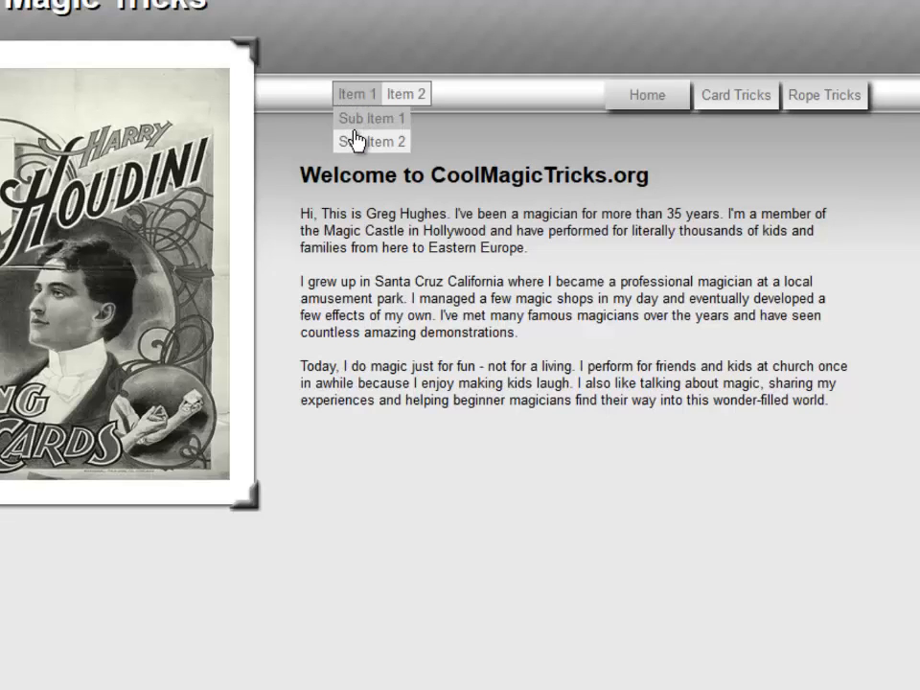
key(alt+F4)
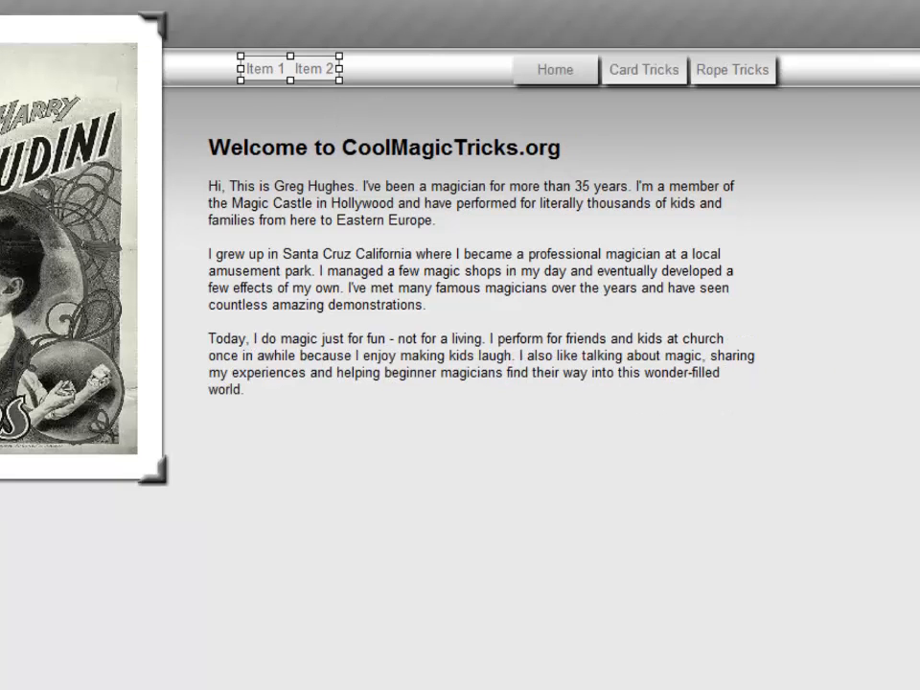
Examine the Menu Bar's style settings and the list of available themes, and close its properties without changes.
double_click(299, 72)
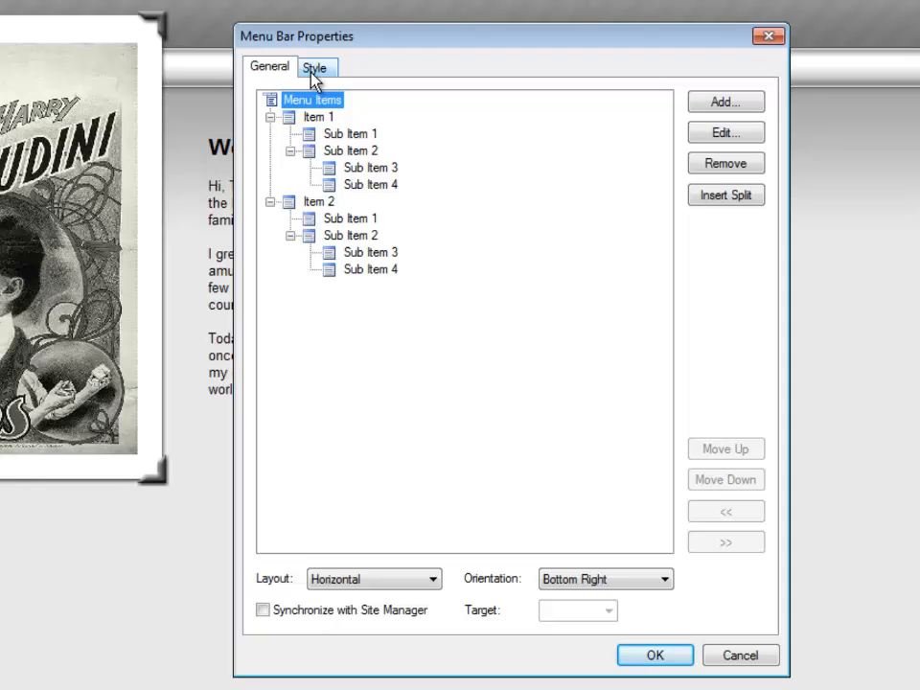
click(313, 73)
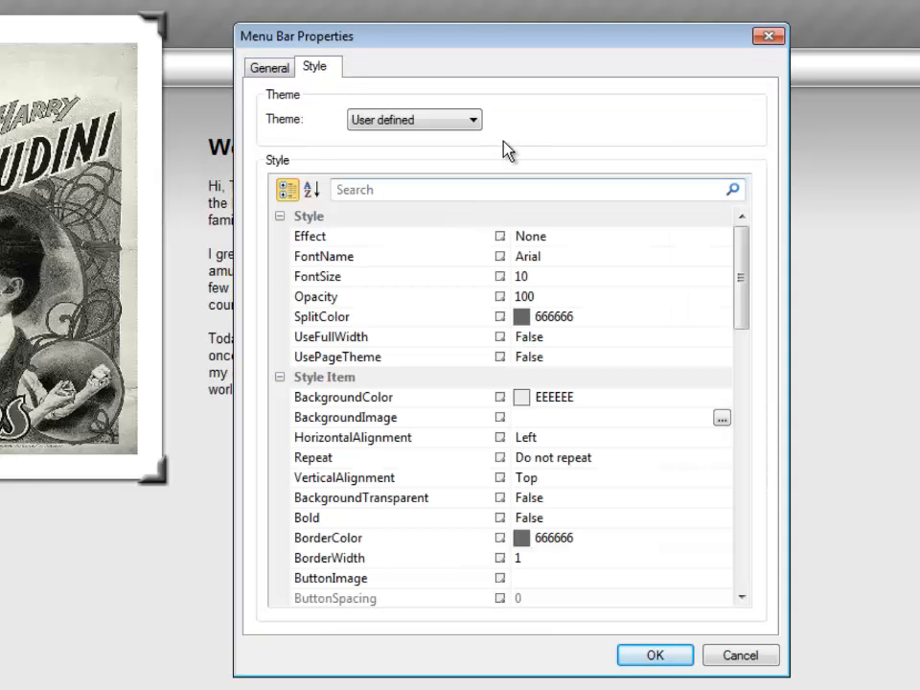
click(472, 120)
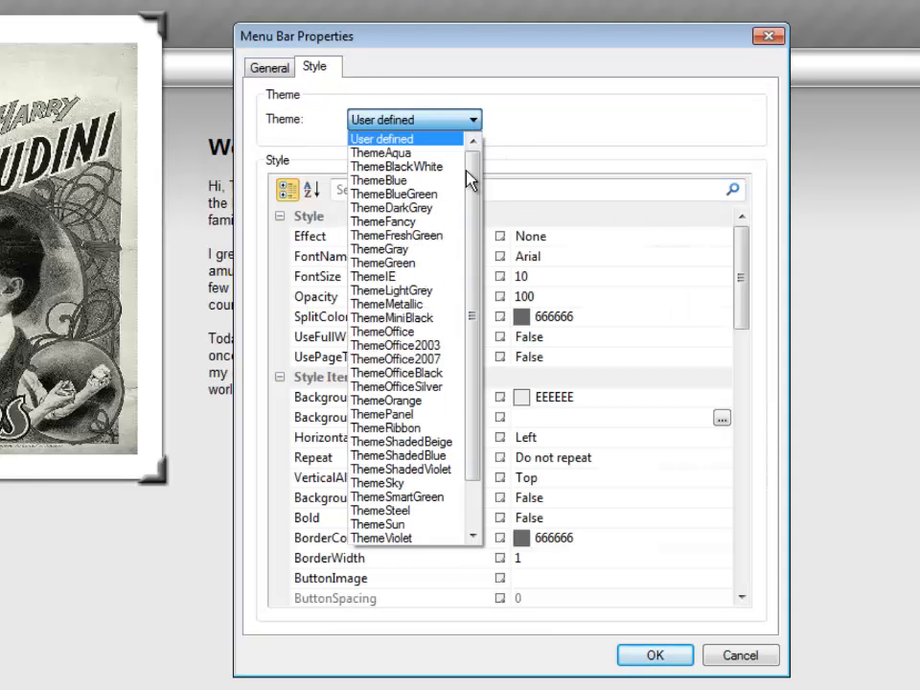
key(Escape)
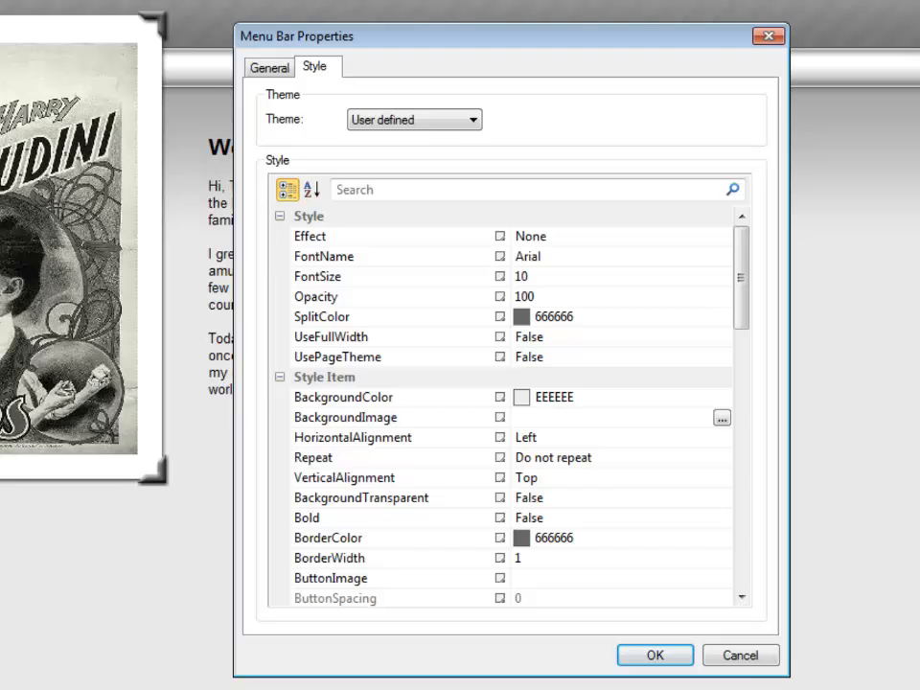
click(742, 659)
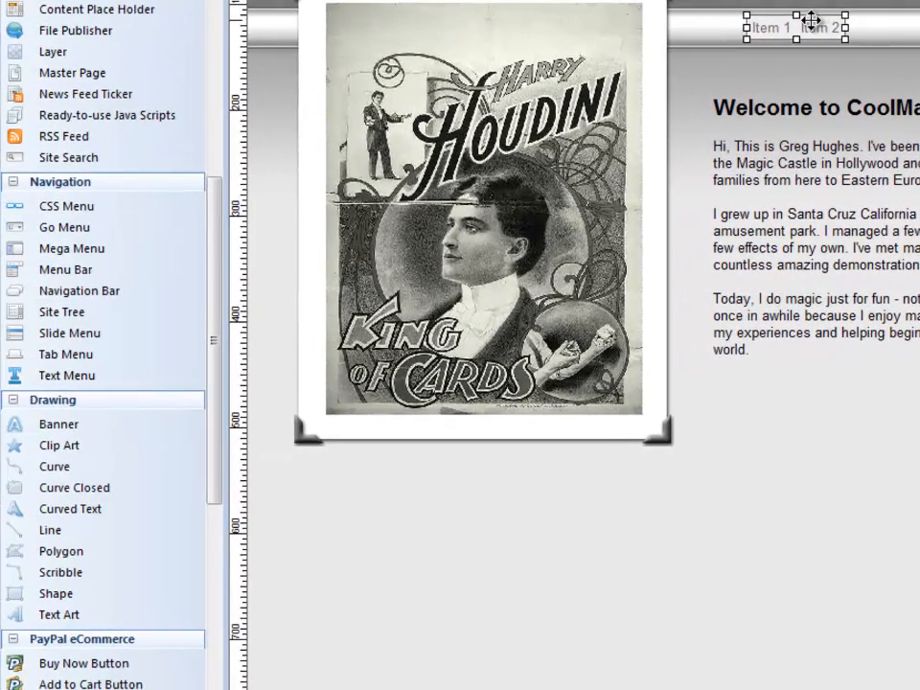
Delete the Menu Bar and place a Navigation Bar just below the welcome text.
key(Delete)
drag(78, 290, 343, 417)
drag(399, 471, 439, 451)
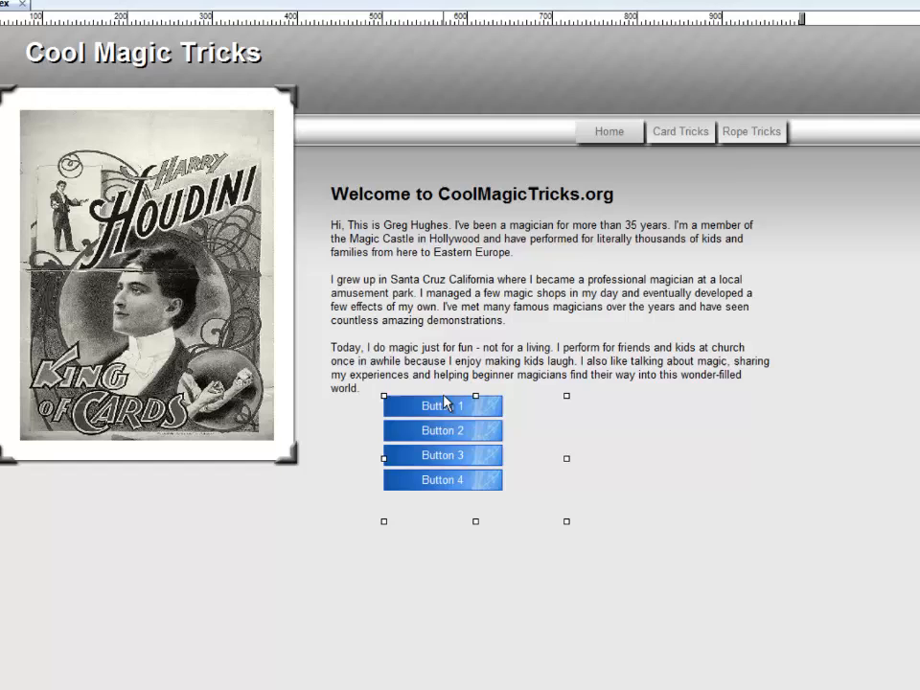
Set the Navigation Bar's type to Horizontal and move it into the header above the Home, Card Tricks and Rope Tricks tabs.
double_click(511, 427)
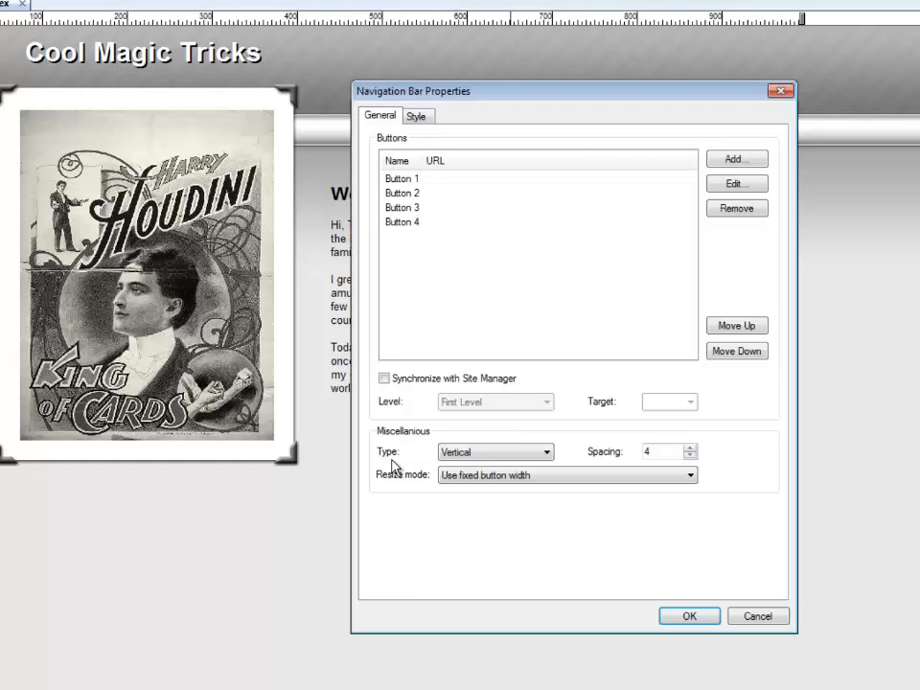
click(546, 452)
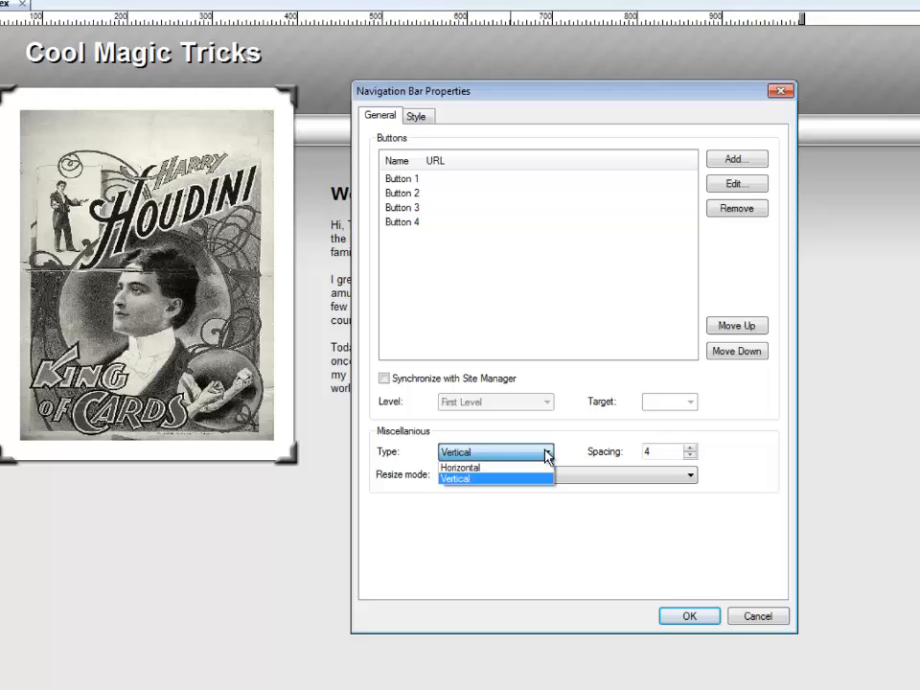
click(457, 467)
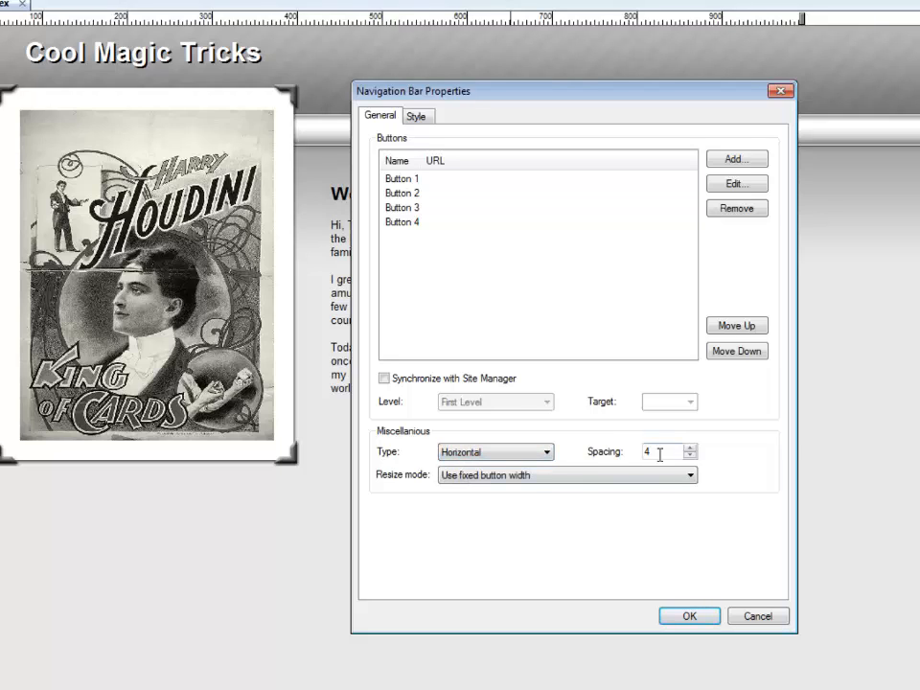
click(689, 616)
drag(564, 396, 507, 98)
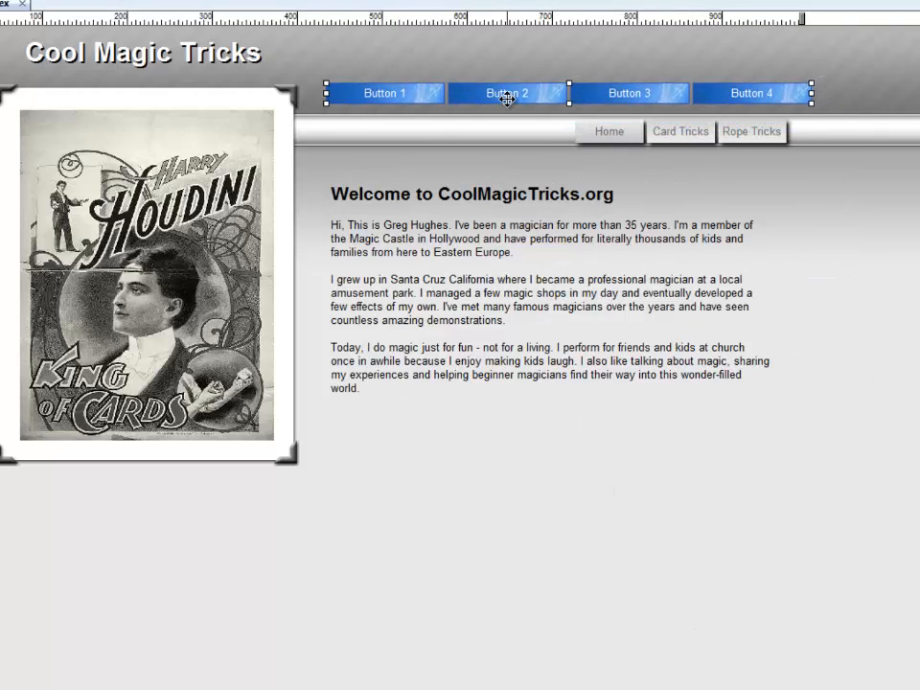
Open the Navigation Bar's style properties to examine its text, image and animation settings.
double_click(430, 95)
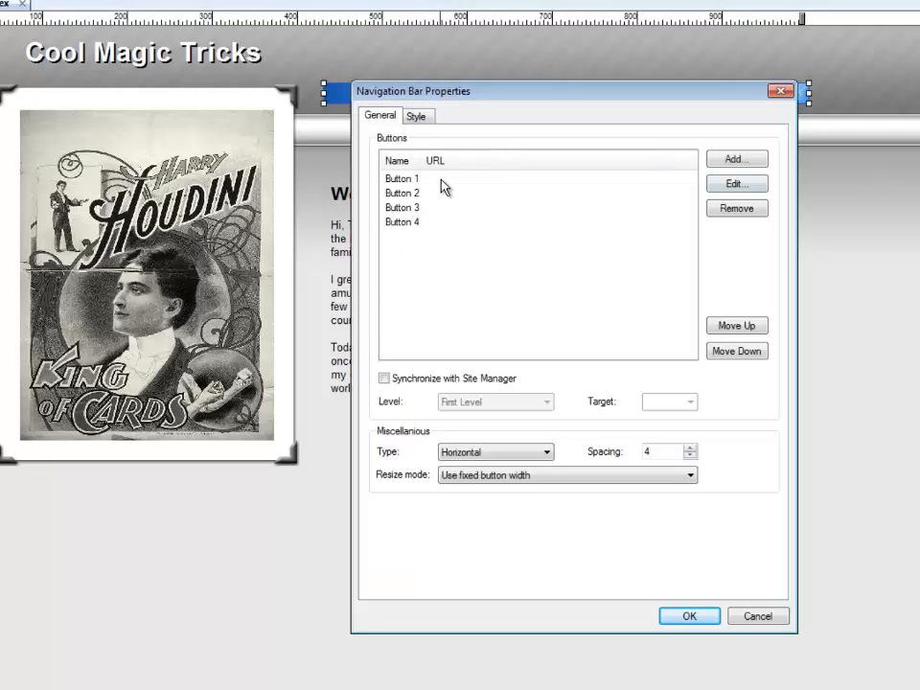
click(418, 118)
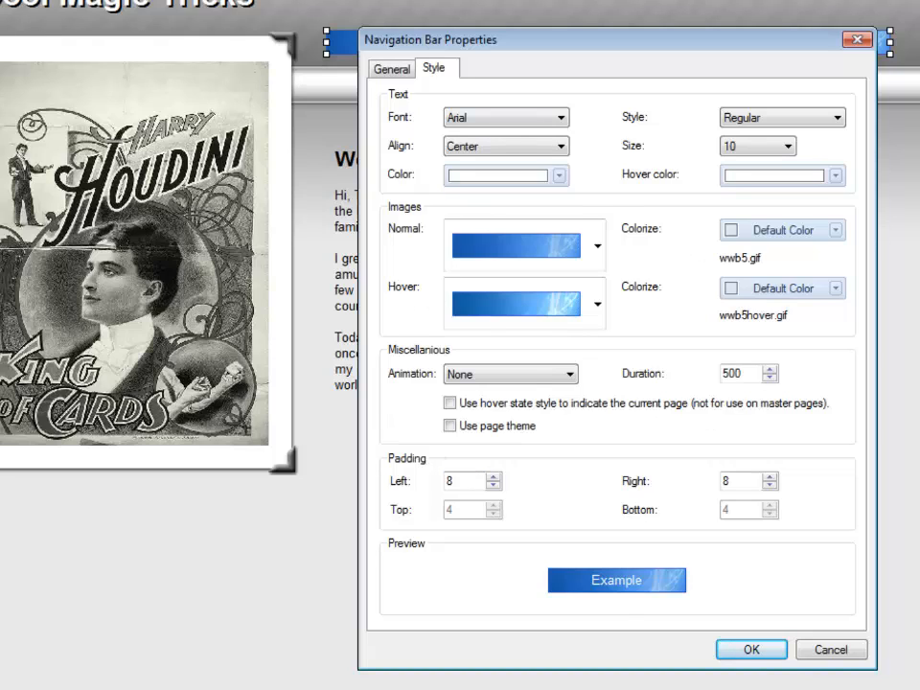